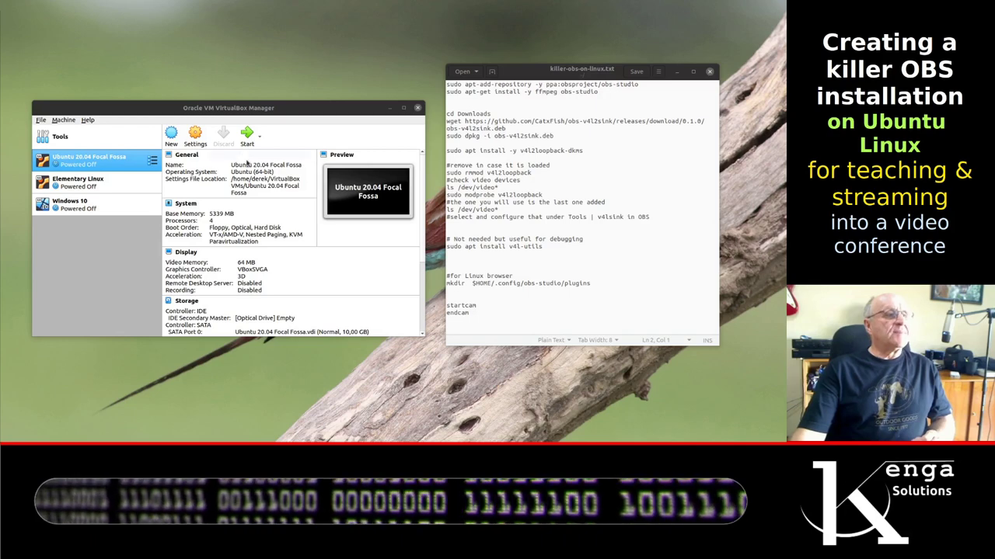
# Step: Move the gedit OBS commands file to the centre and minimize it, leaving VirtualBox Manager alone
pyautogui.moveTo(179, 110)
pyautogui.mouseDown()
pyautogui.moveTo(155, 102)
pyautogui.moveTo(171, 97)
pyautogui.mouseUp()
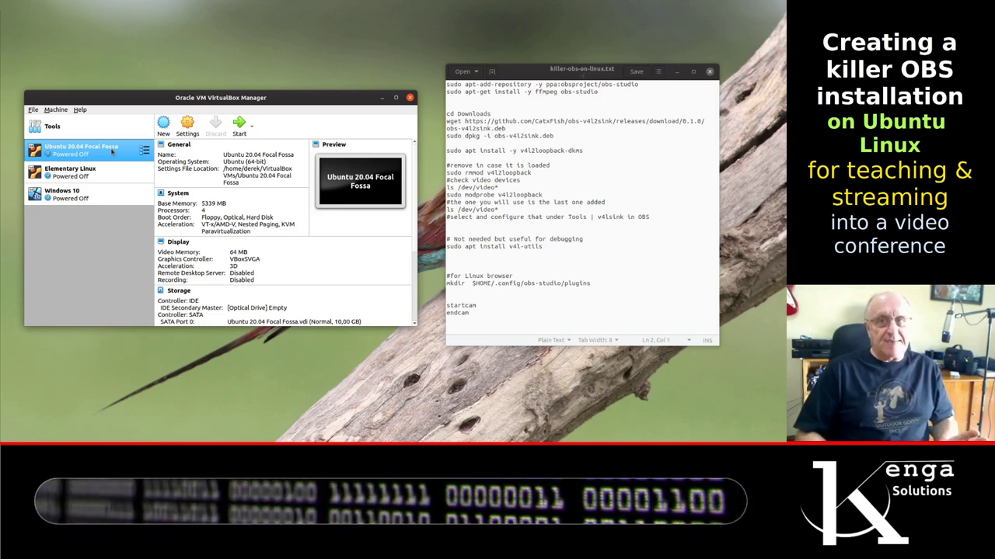
pyautogui.moveTo(582, 70); pyautogui.dragTo(400, 80)
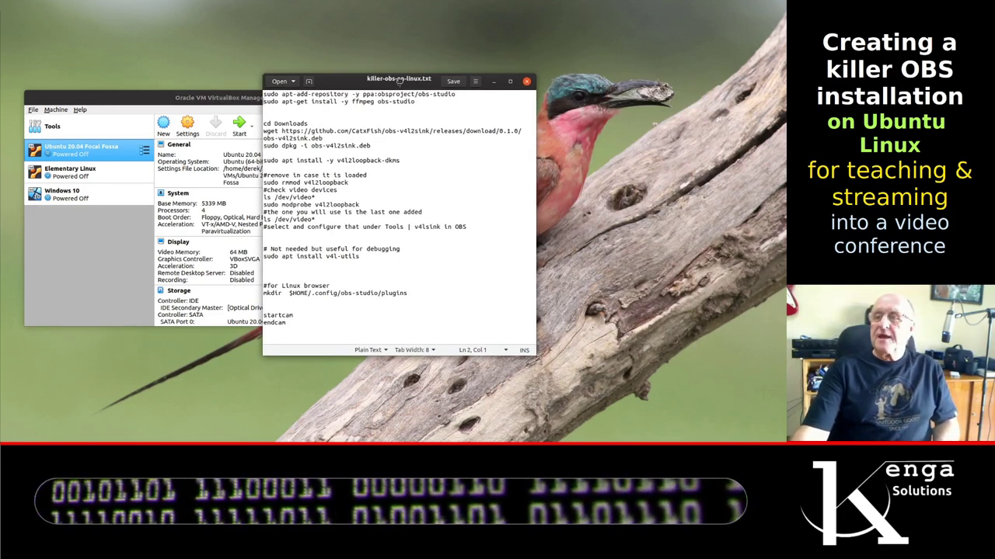
pyautogui.moveTo(398, 80); pyautogui.dragTo(399, 79)
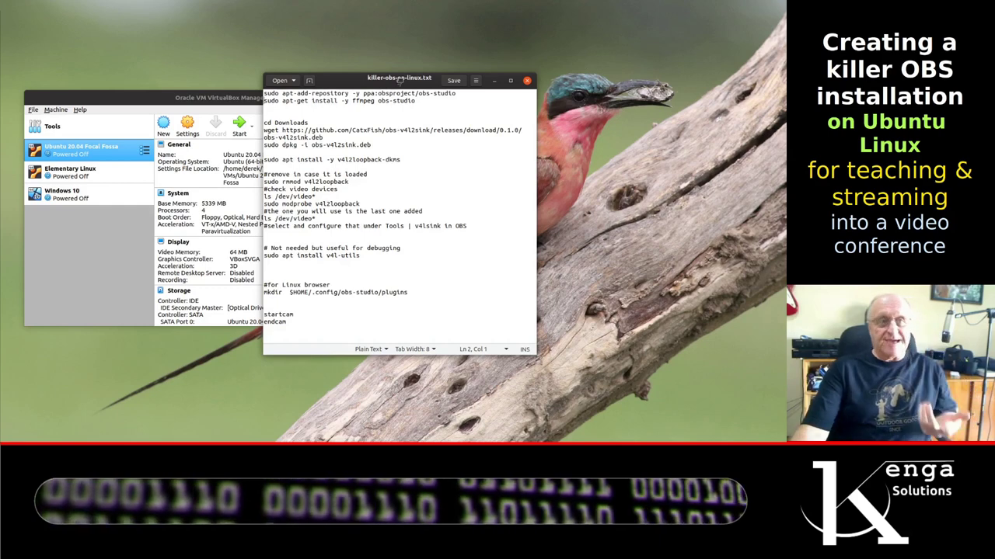
pyautogui.click(493, 80)
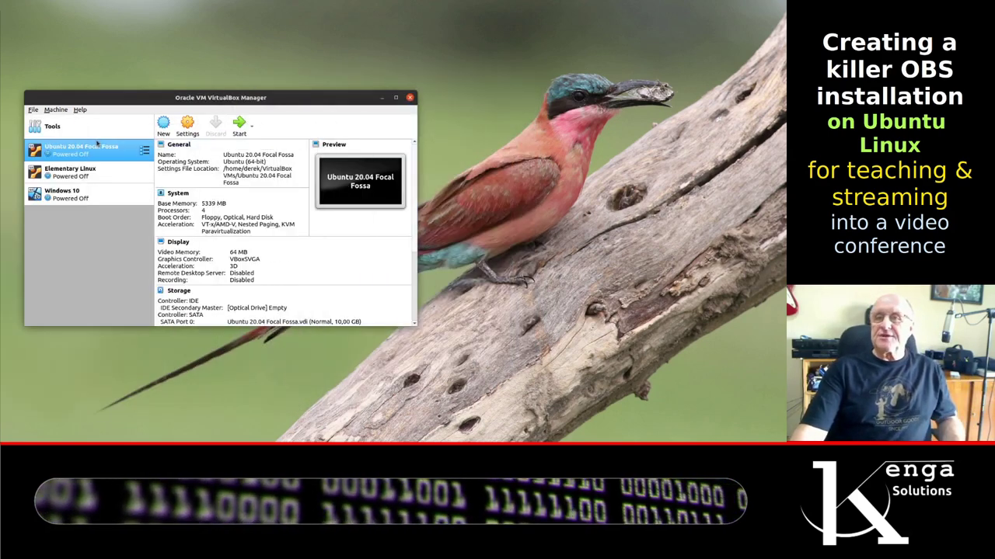
# Step: Start the Ubuntu 20.04 Focal Fossa VM and log in with the user's password
pyautogui.click(240, 125)
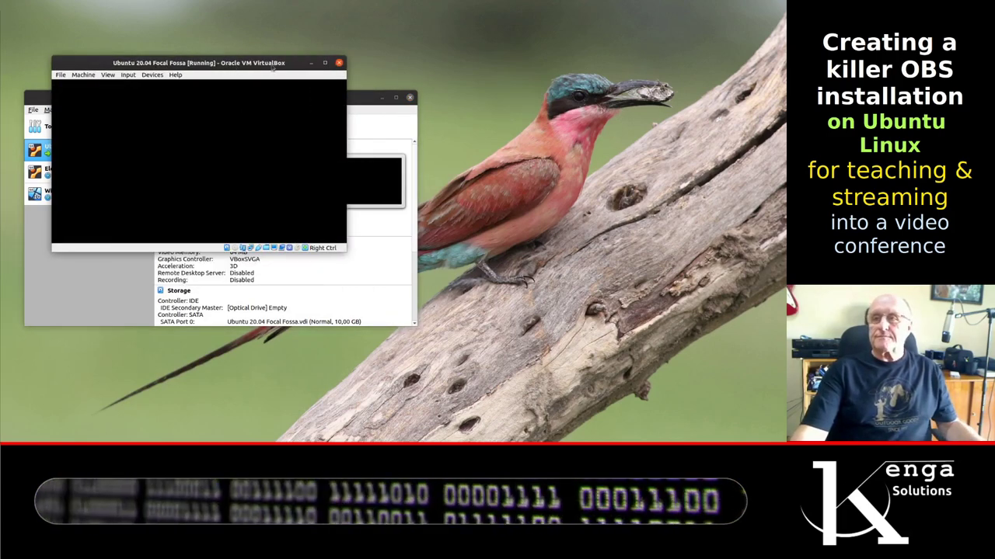
pyautogui.moveTo(273, 68); pyautogui.dragTo(307, 70)
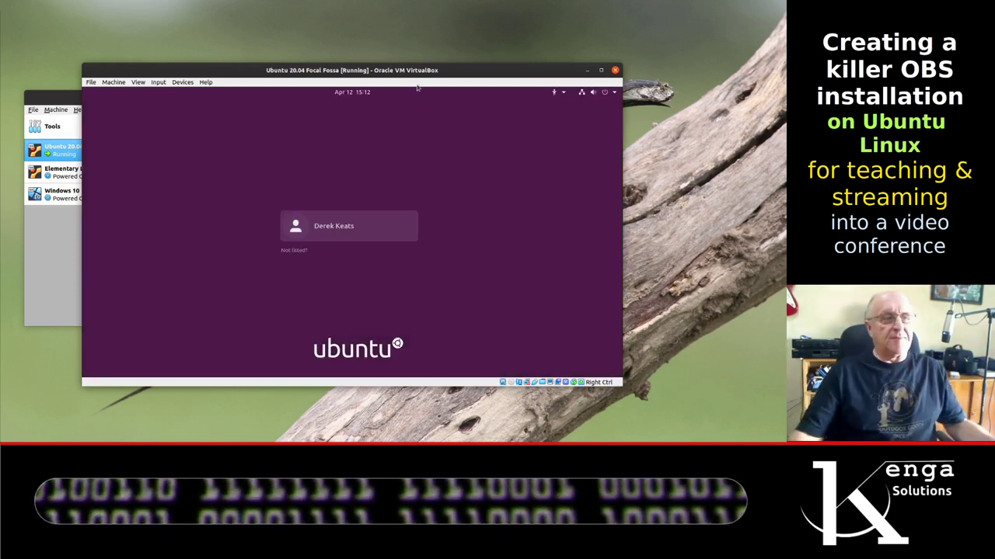
pyautogui.click(313, 238)
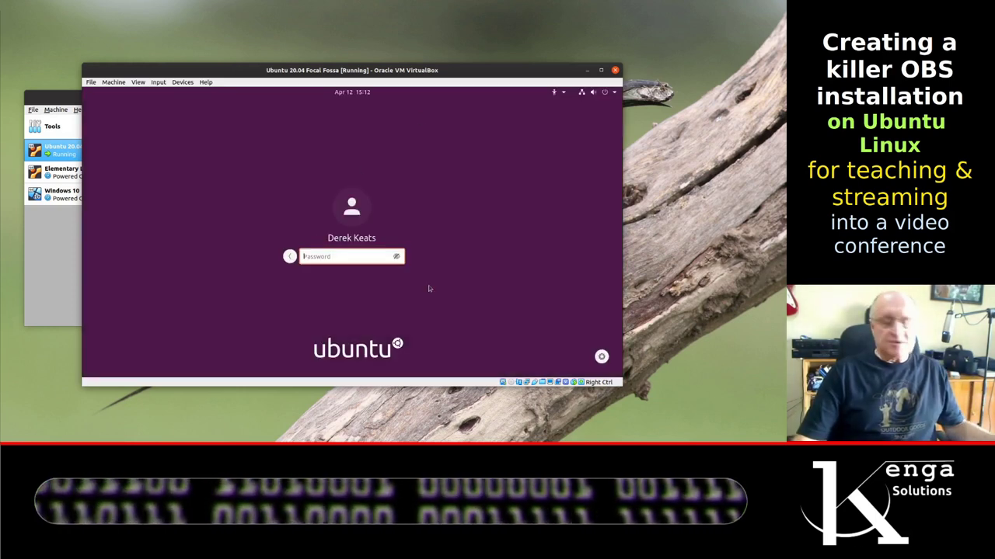
pyautogui.write('•••••••')
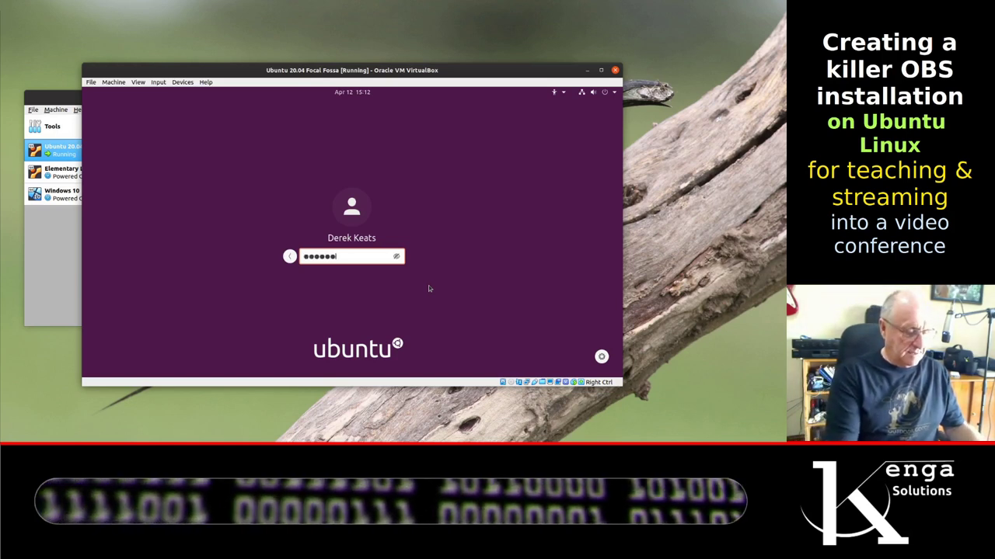
pyautogui.press('Return')
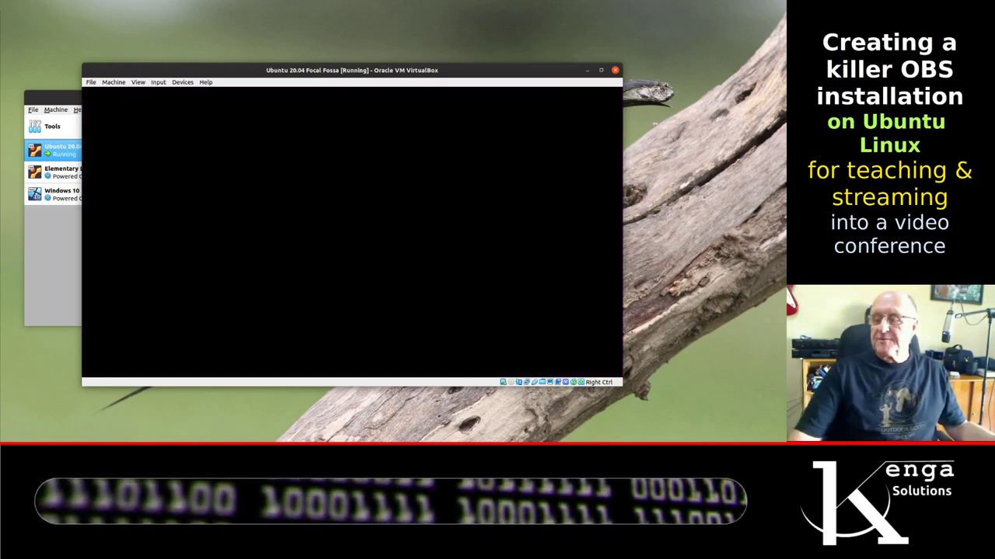
# Step: Reposition the running VM window and minimize VirtualBox Manager
pyautogui.moveTo(383, 68); pyautogui.dragTo(382, 65)
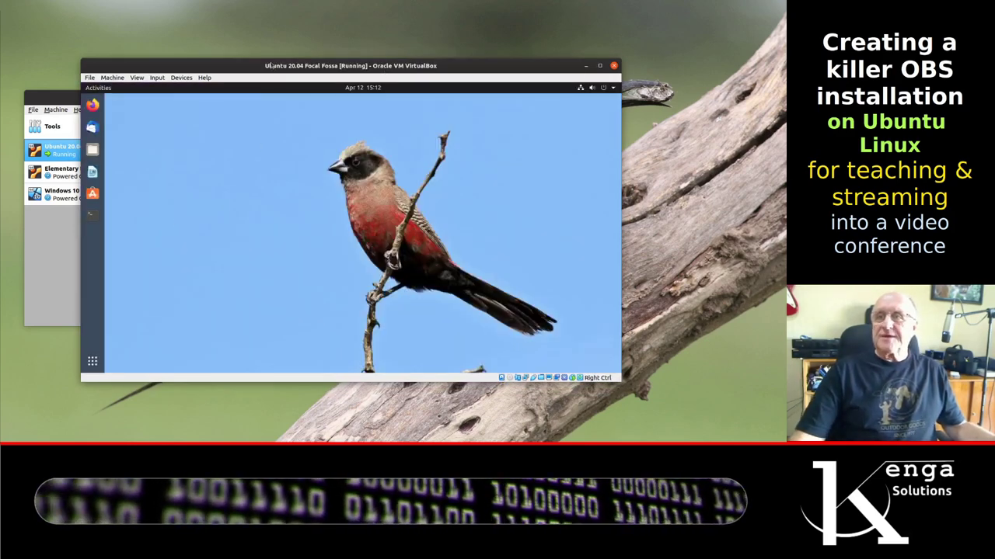
pyautogui.moveTo(272, 66)
pyautogui.mouseDown()
pyautogui.moveTo(244, 66)
pyautogui.moveTo(262, 71)
pyautogui.mouseUp()
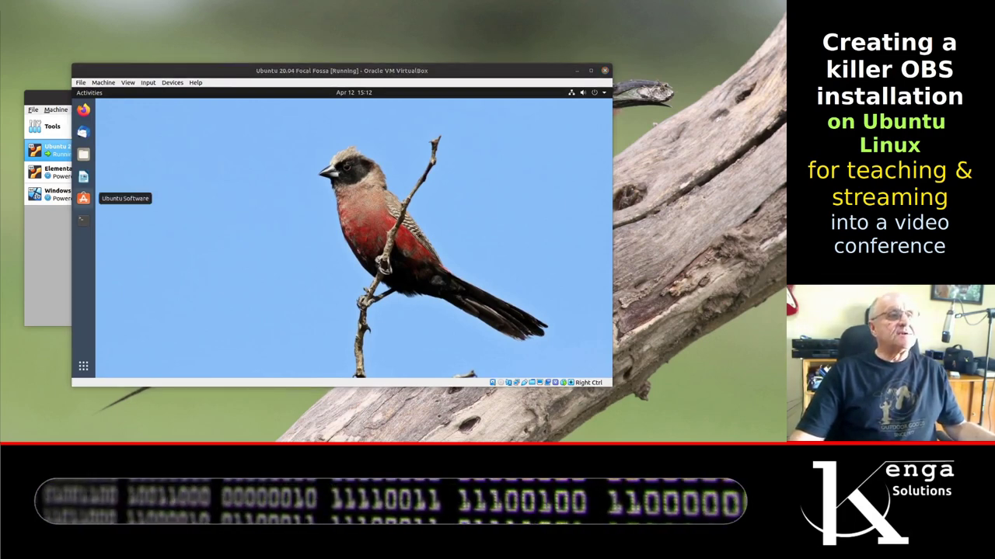
pyautogui.moveTo(380, 70); pyautogui.dragTo(420, 98)
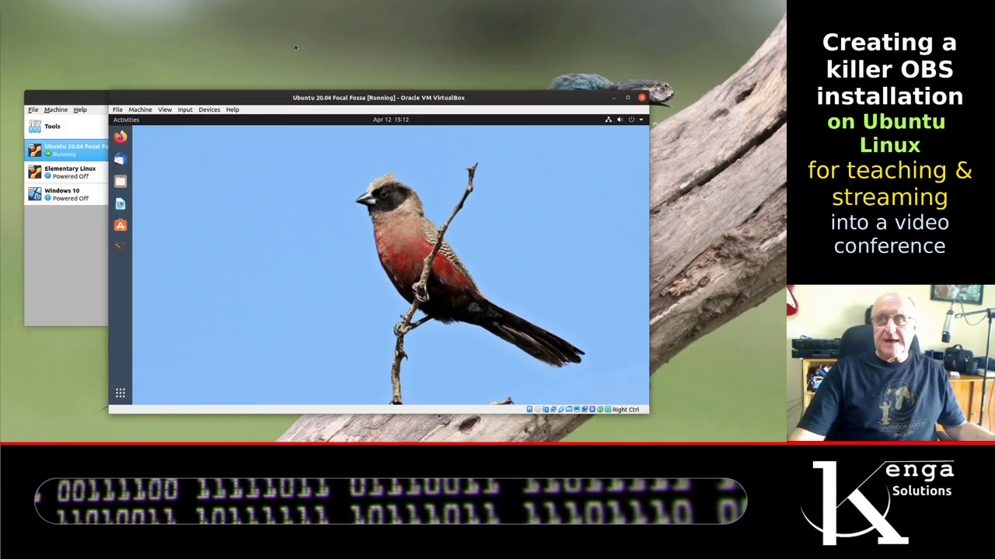
pyautogui.click(216, 42)
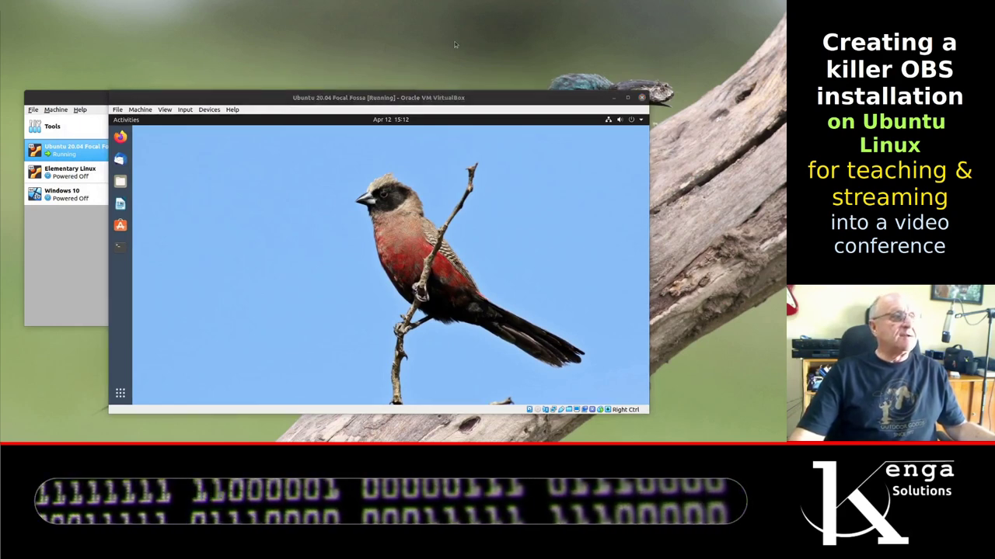
pyautogui.click(78, 97)
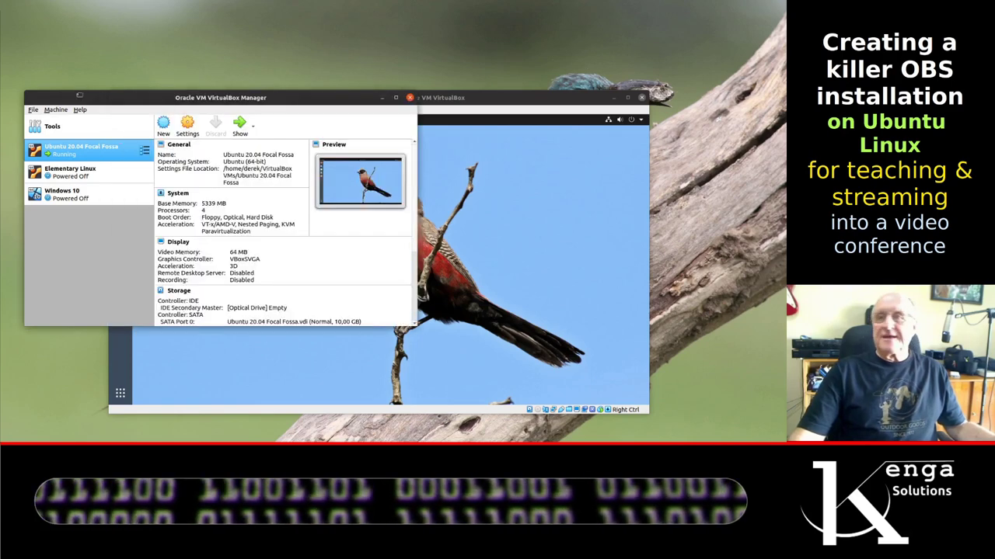
pyautogui.click(381, 98)
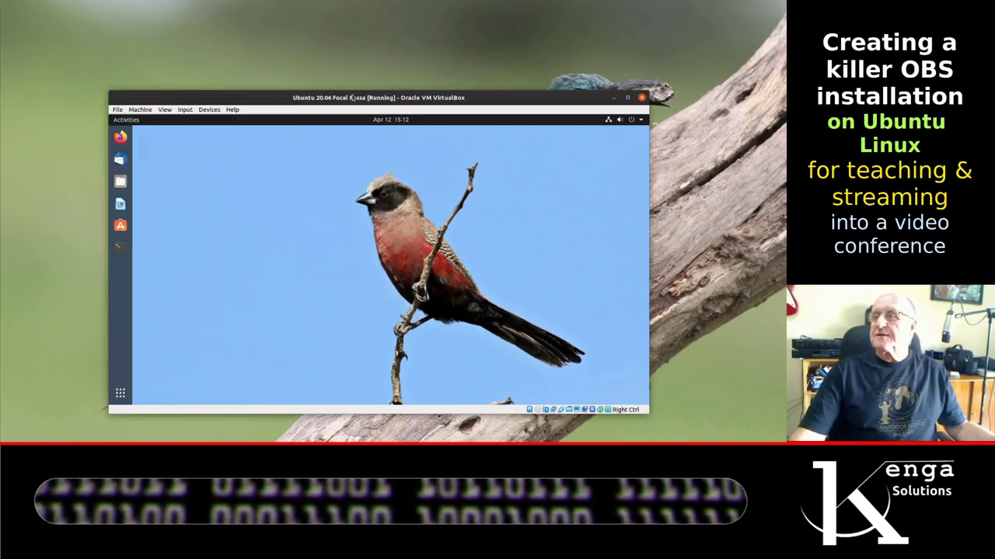
pyautogui.moveTo(351, 95); pyautogui.dragTo(329, 67)
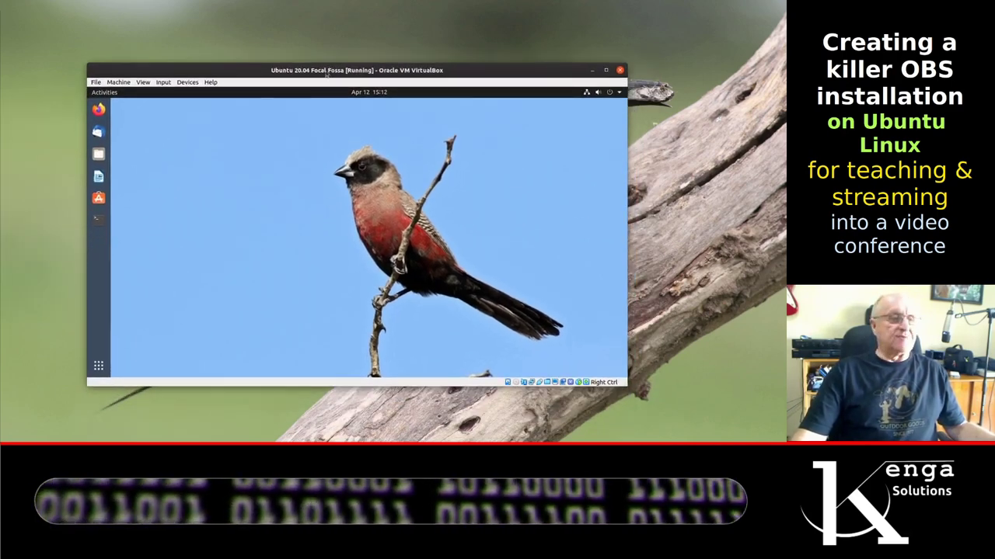
# Step: Open a terminal from the dock and maximize the VM window to fill the screen
pyautogui.click(98, 220)
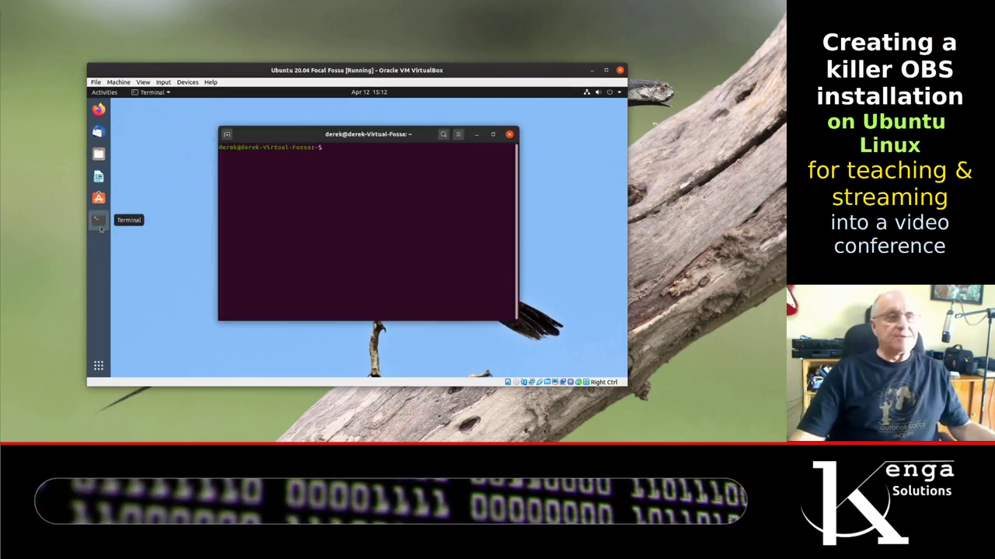
pyautogui.doubleClick(404, 70)
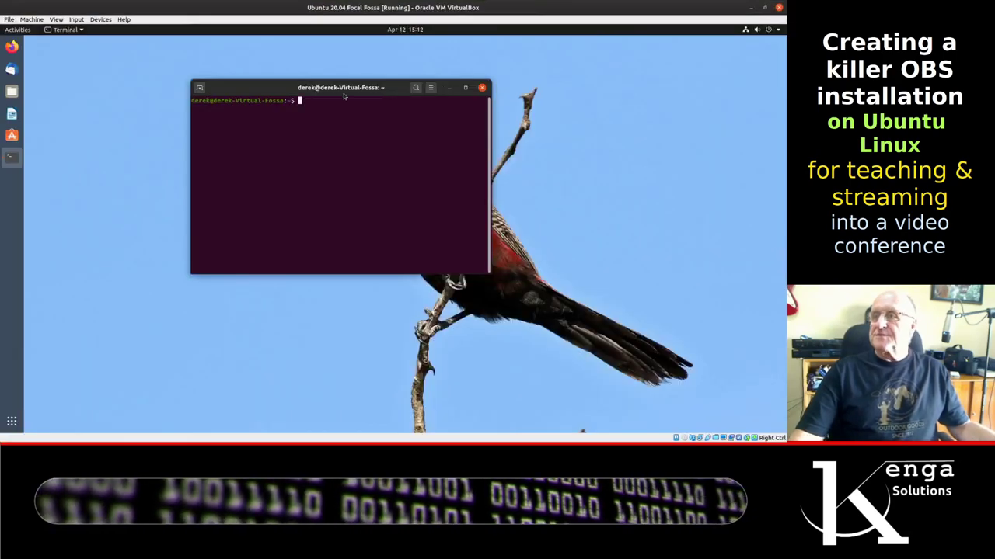
pyautogui.moveTo(345, 95); pyautogui.dragTo(254, 143)
# Step: Zoom the terminal text in twice from the terminal's menu
pyautogui.click(313, 133)
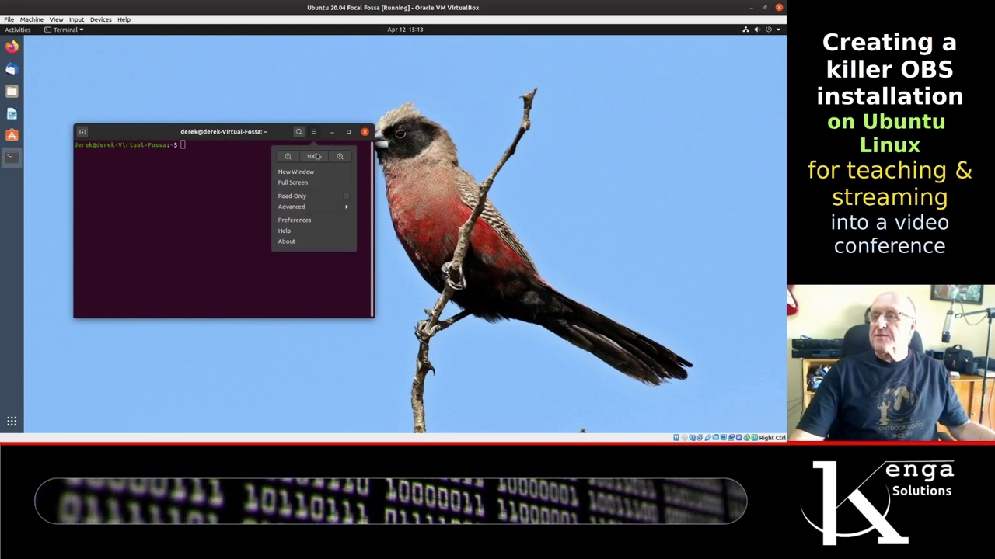
pyautogui.click(341, 156)
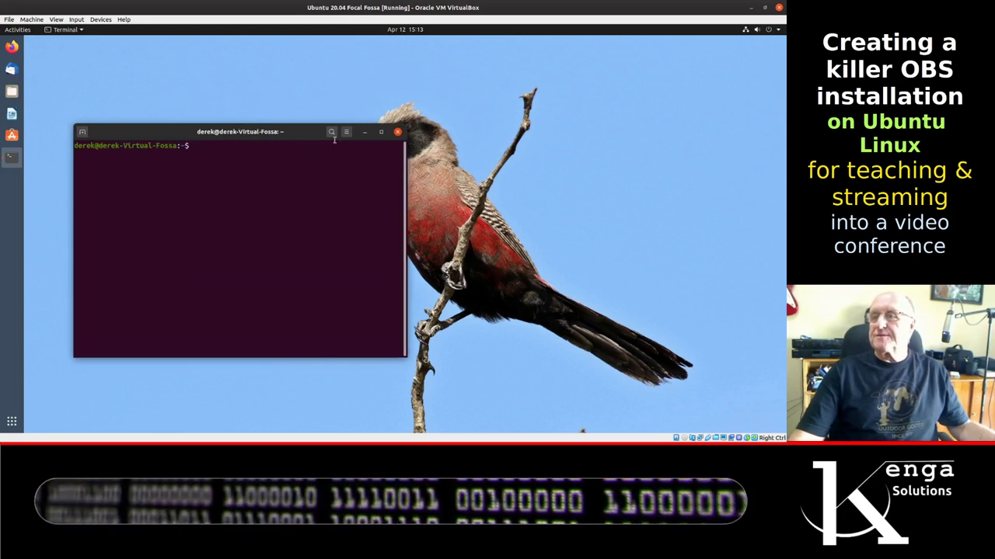
pyautogui.click(346, 132)
pyautogui.click(372, 157)
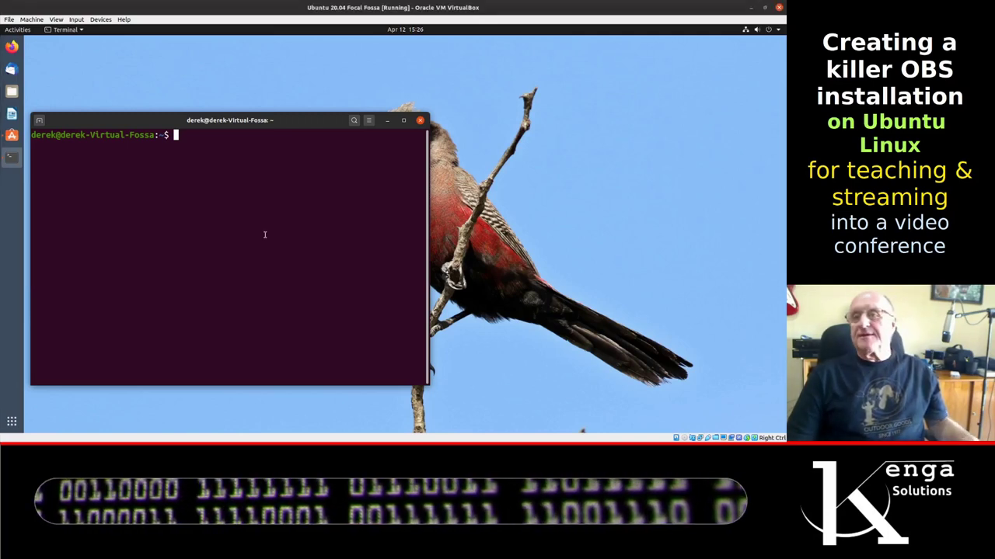
# Step: Run sudo apt-add-repository -y ppa:obsproject/obs-studio, then sudo apt install -y ffmpeg obs-studio
pyautogui.write('sudo apt-add-repository -y ppa:obsproject/obs-studio')
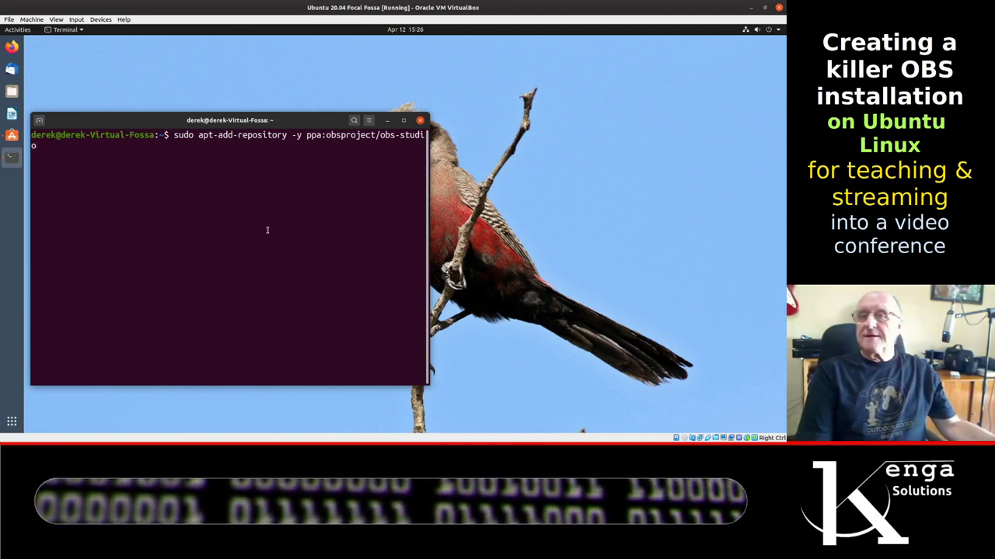
pyautogui.press('Return')
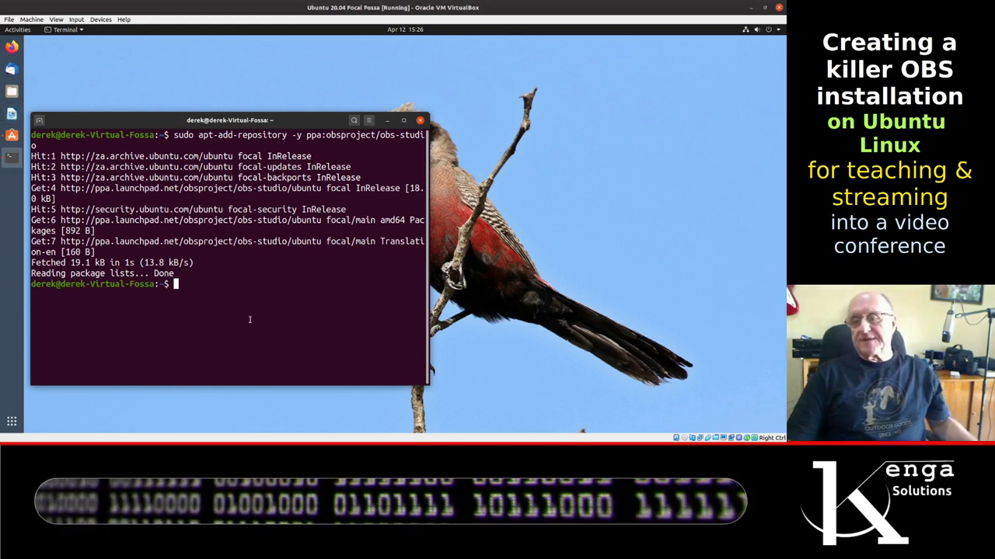
pyautogui.write('sudo apt install -y ffmpeg obs-studio')
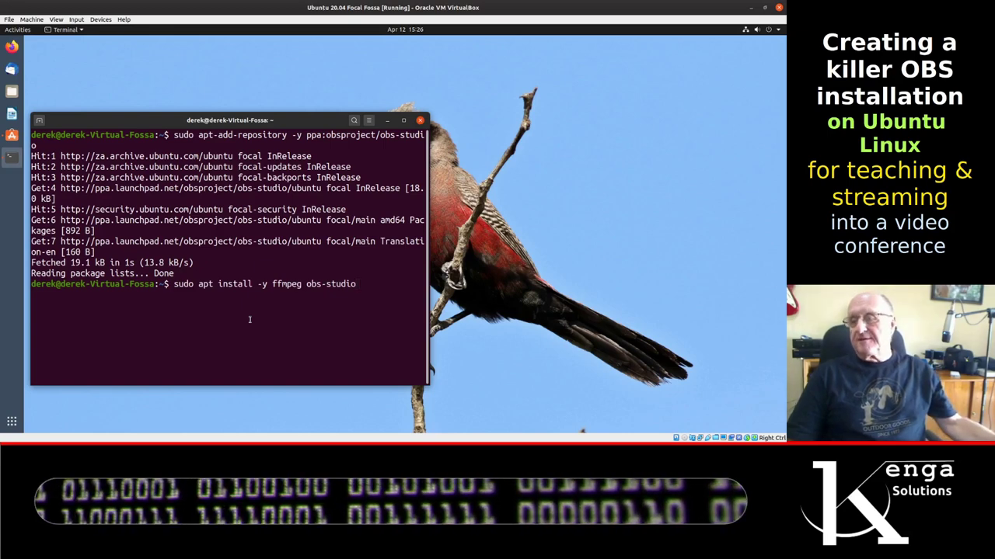
pyautogui.press('Return')
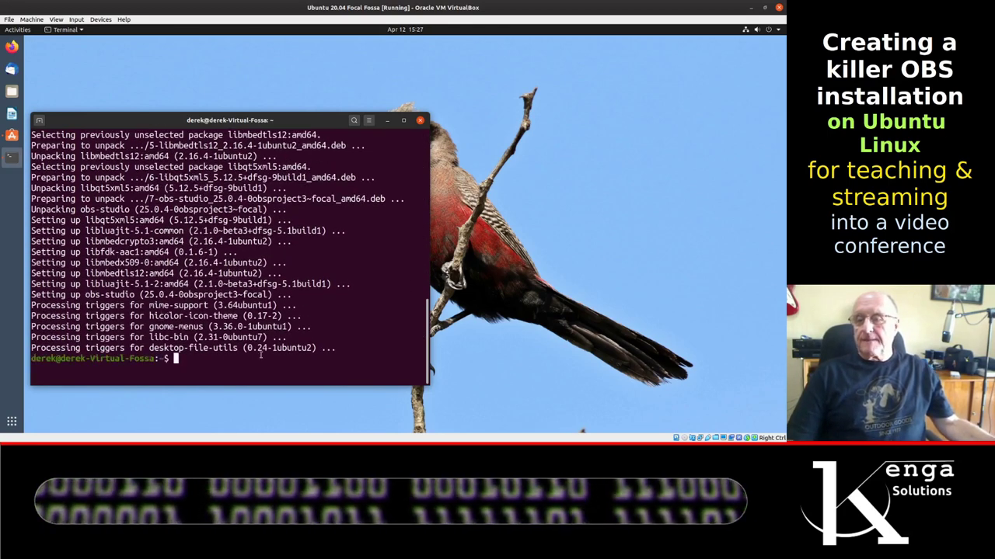
pyautogui.click(24, 419)
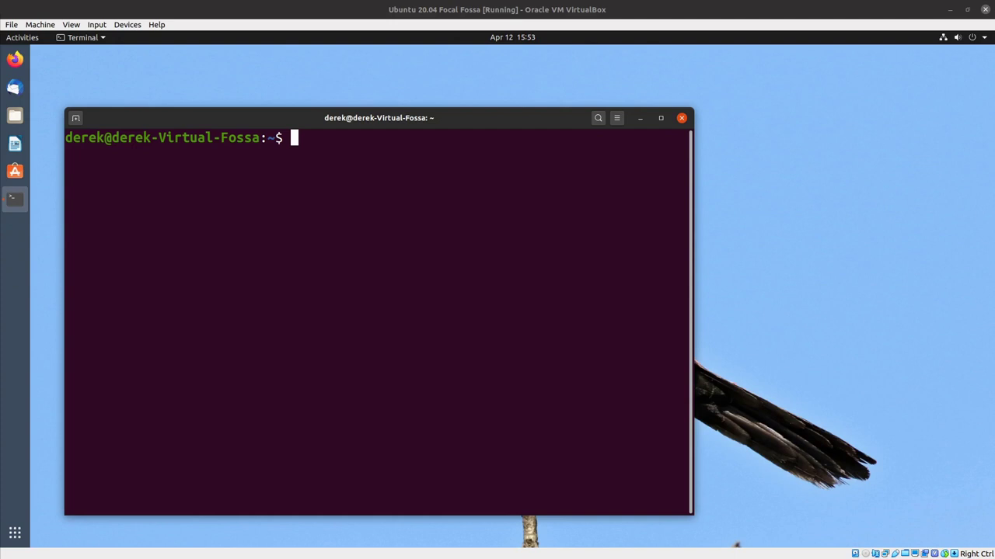
# Step: Go into Downloads and download obs-v4l2sink.deb with the pasted wget command
pyautogui.write('cd Downloads')
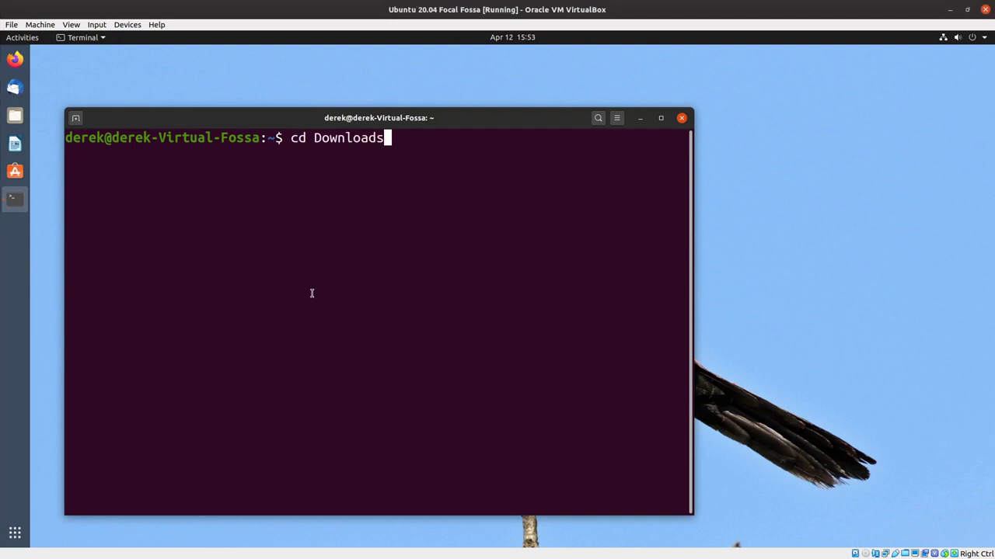
pyautogui.press('Return')
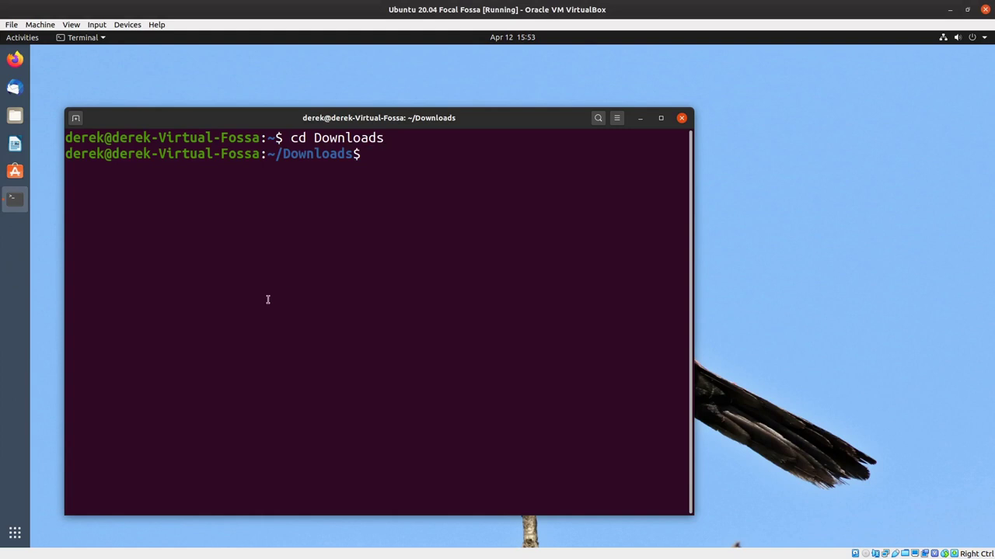
pyautogui.press('BackSpace')
pyautogui.press('BackSpace')
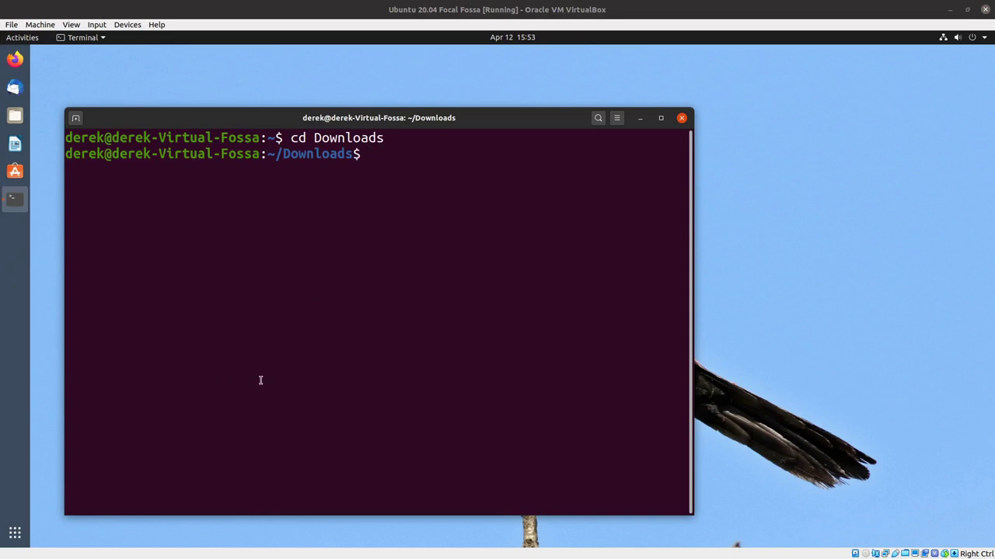
pyautogui.write('wget https://github.com/CatxFish/obs-v4l2sink/releases/download/0.1.0/obs-v4l2sink.deb')
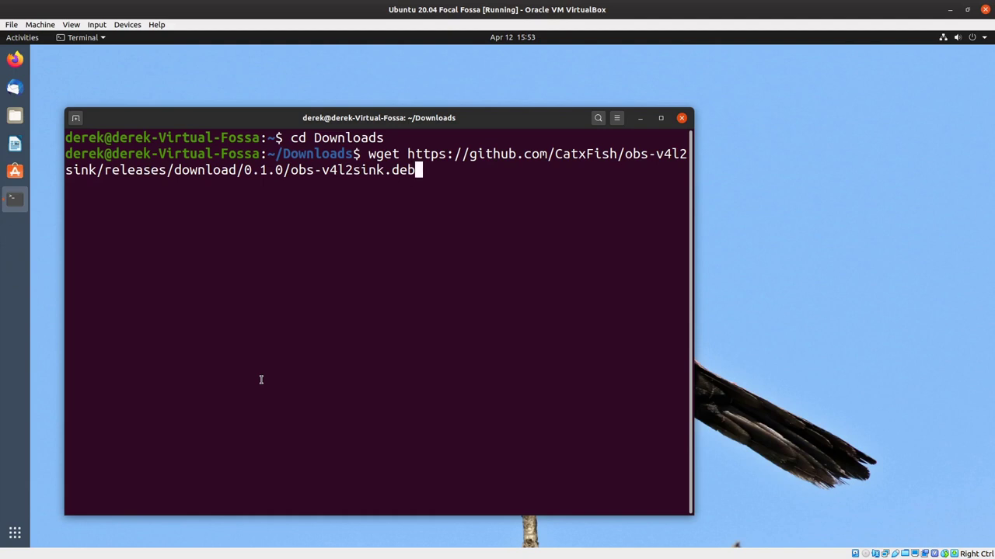
pyautogui.press('Return')
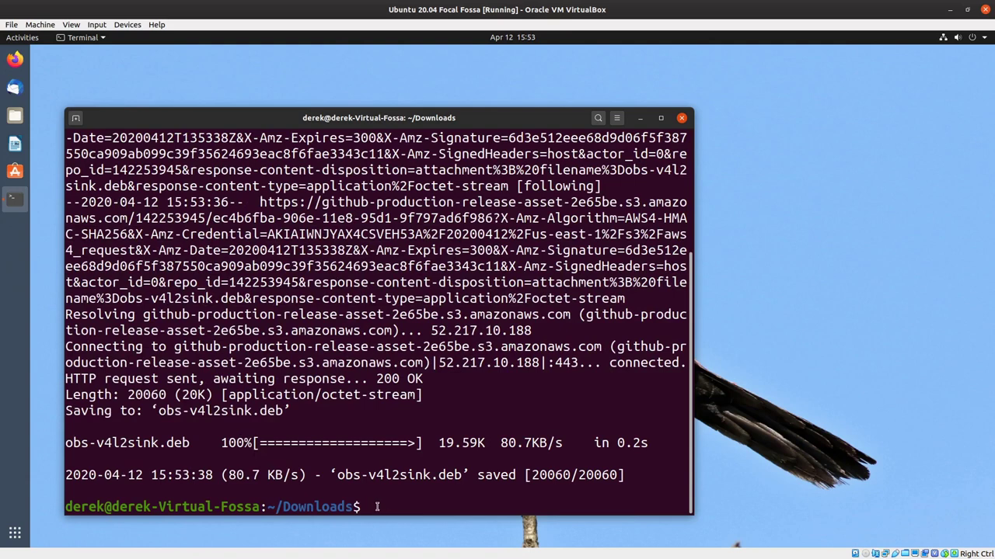
# Step: Run ls in Downloads and check obs-v4l2sink.deb appears in the listing
pyautogui.write('ls')
pyautogui.press('Return')
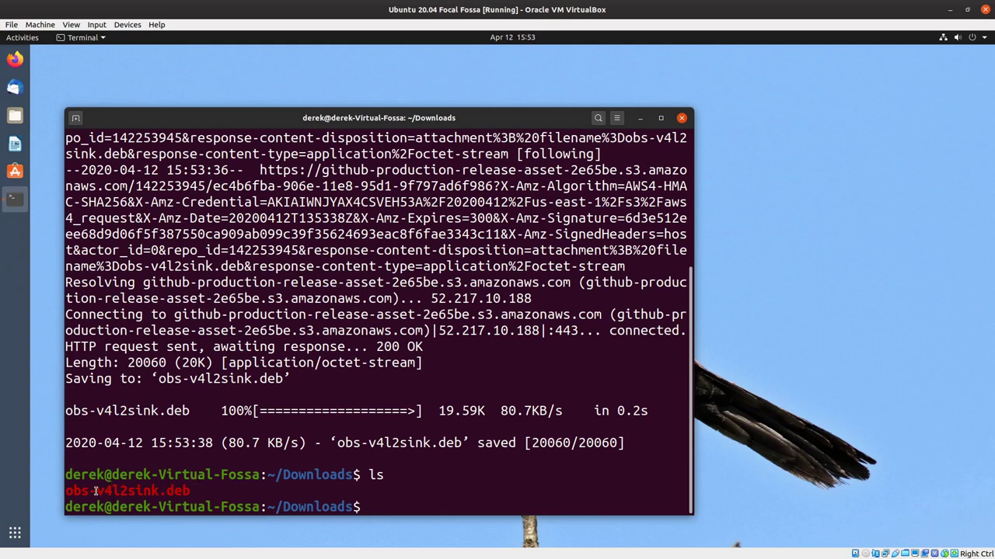
pyautogui.moveTo(192, 496); pyautogui.dragTo(62, 495)
pyautogui.click(355, 461)
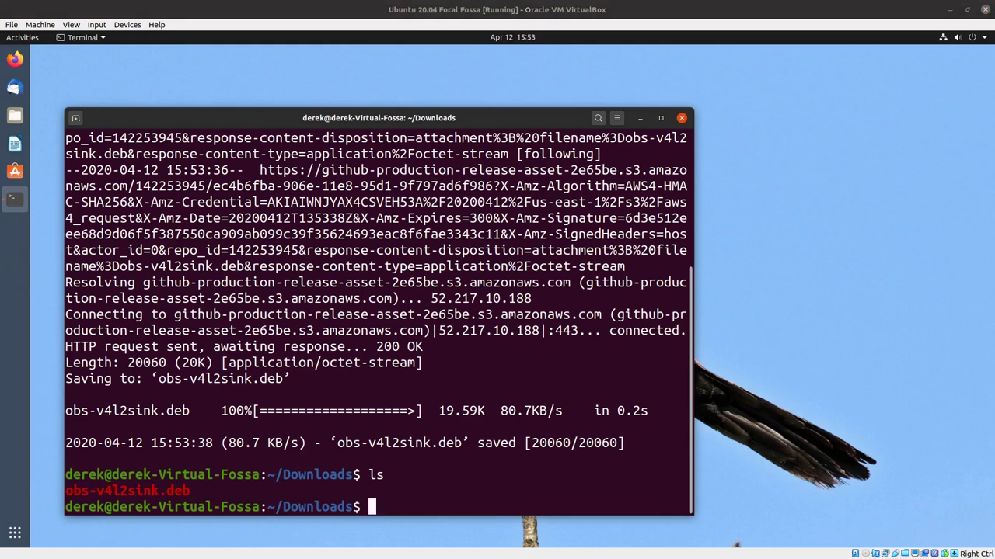
pyautogui.click(428, 498)
# Step: Install the package with sudo dpkg -i obs-v4l2sink.deb, setting up obs-v4l2sink 0.1.0
pyautogui.write('sudo dpkg -i obs-v4l2sink.deb')
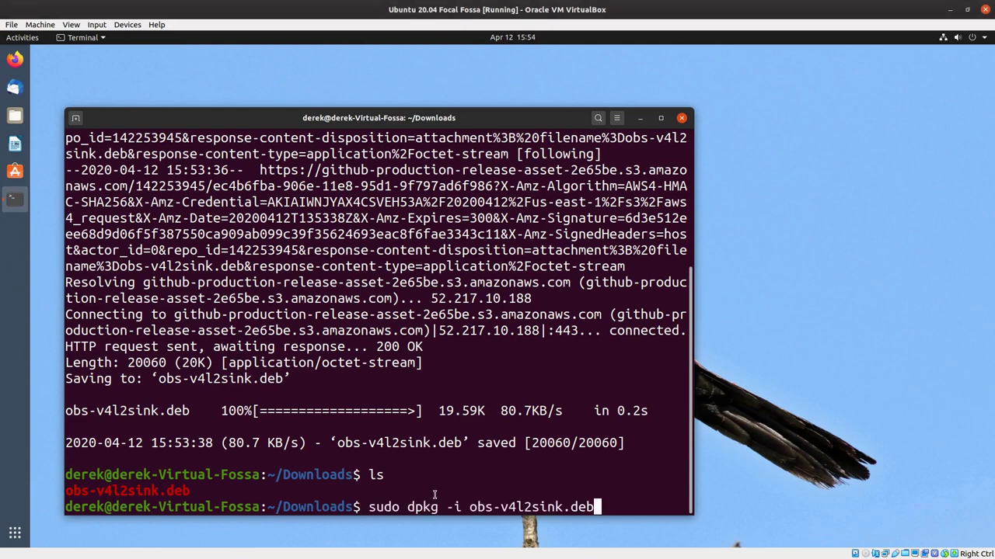
pyautogui.press('Return')
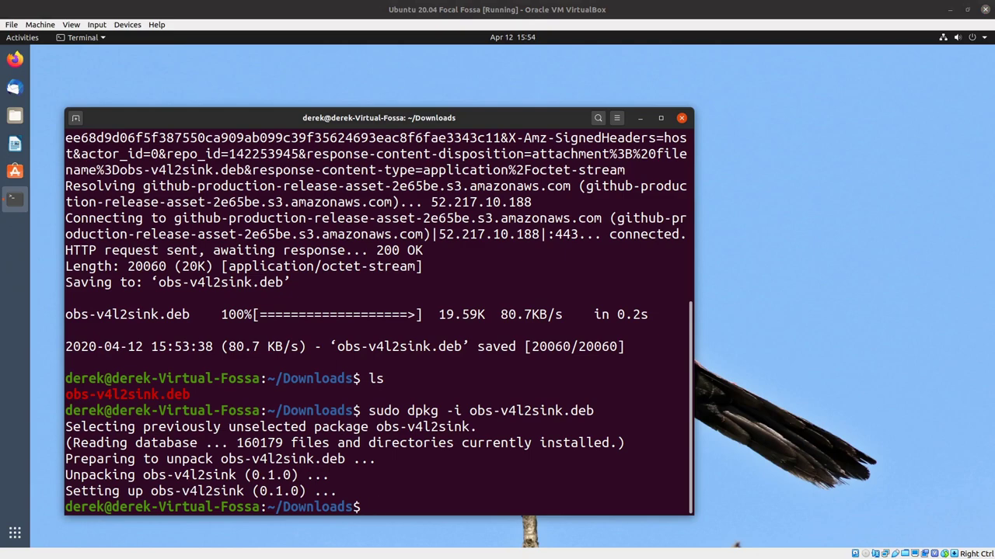
pyautogui.moveTo(393, 115); pyautogui.dragTo(421, 99)
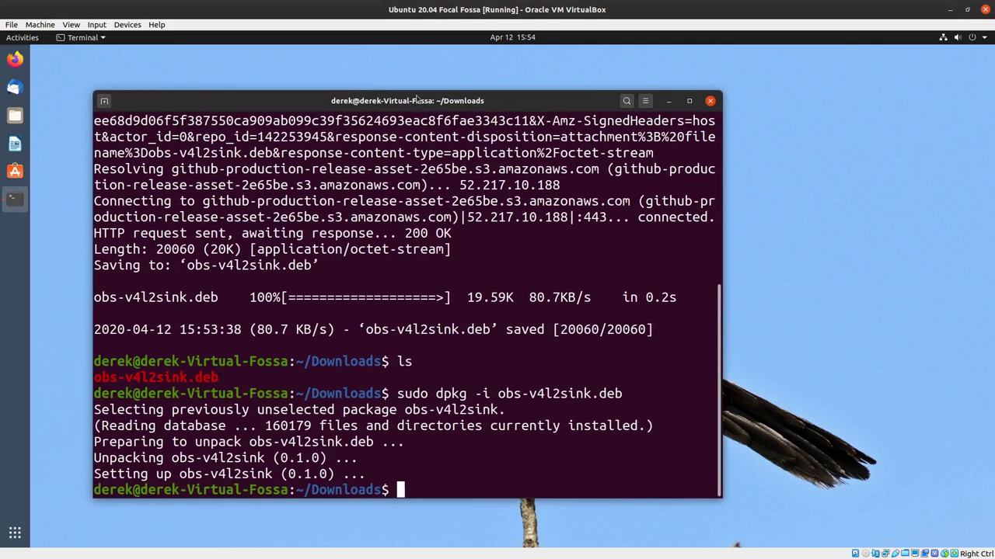
# Step: Launch OBS Studio from the applications list and confirm v4l2sink appears in its Tools menu
pyautogui.click(14, 531)
pyautogui.click(247, 432)
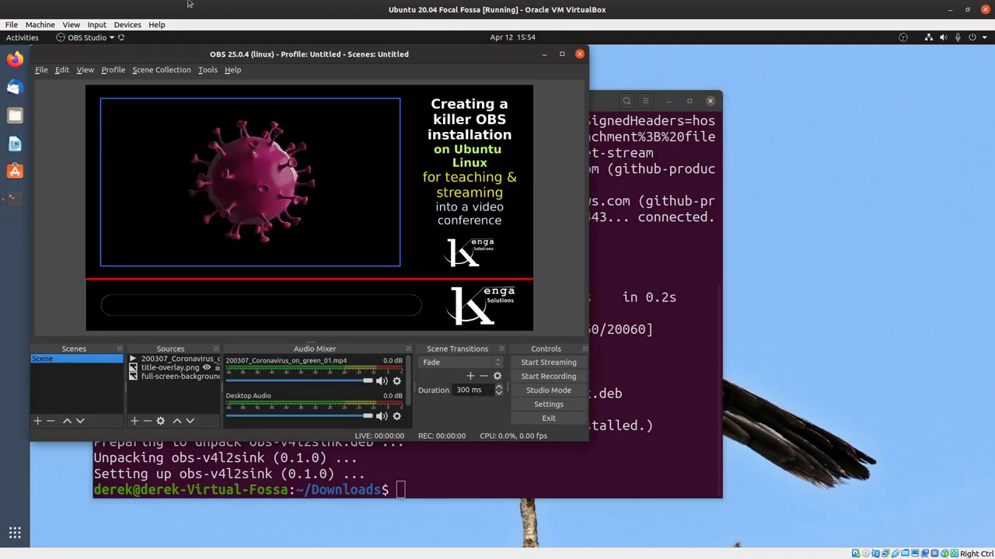
pyautogui.click(157, 70)
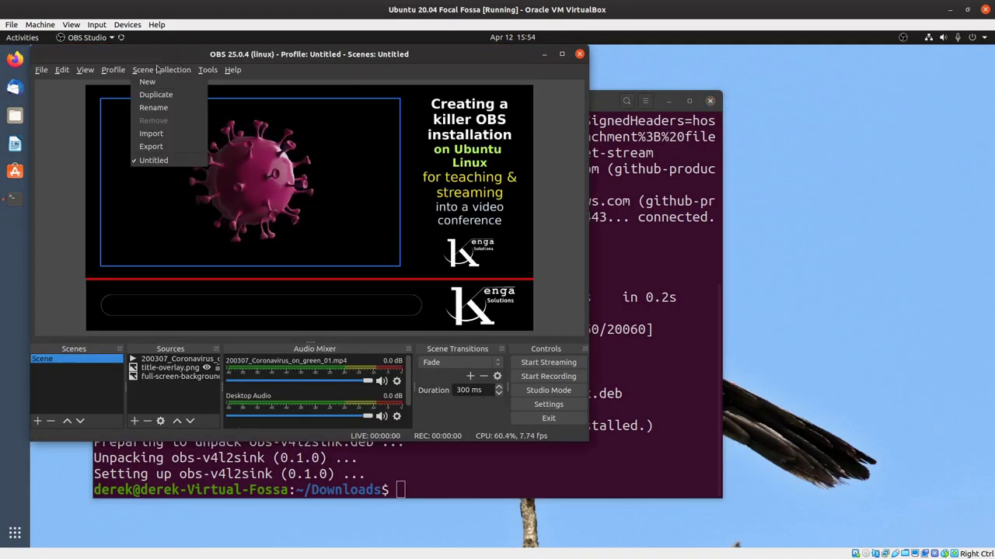
pyautogui.moveTo(207, 71)
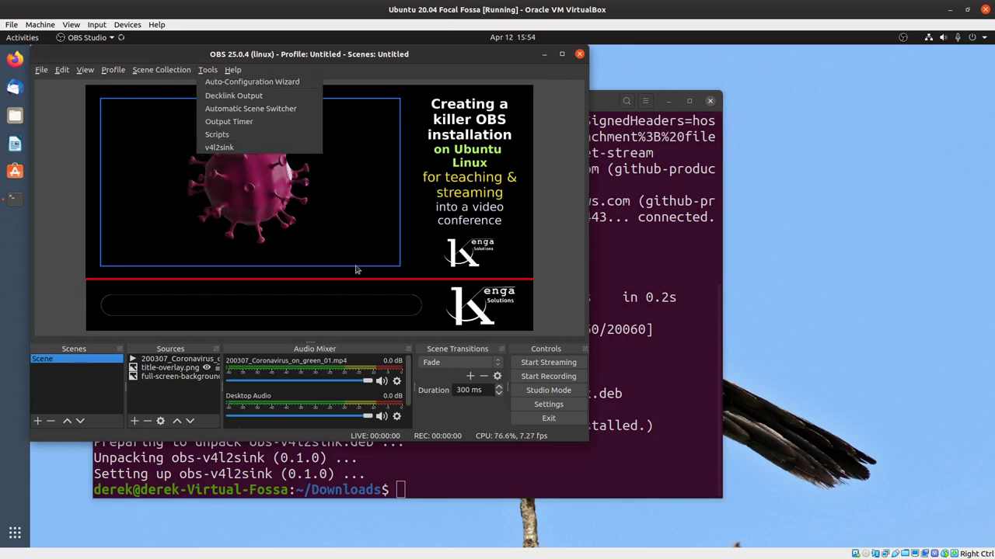
pyautogui.moveTo(42, 69)
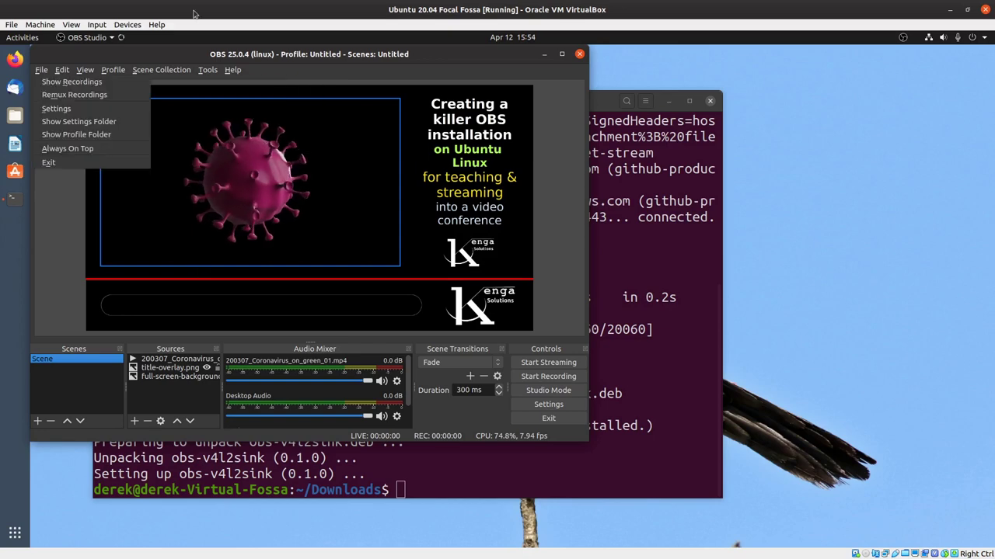
pyautogui.click(311, 52)
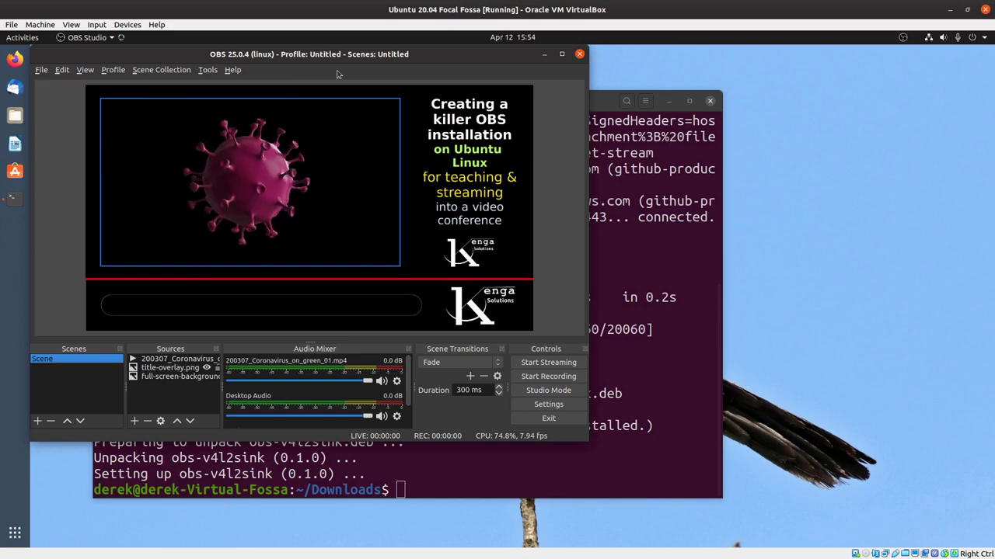
pyautogui.moveTo(329, 46); pyautogui.dragTo(342, 80)
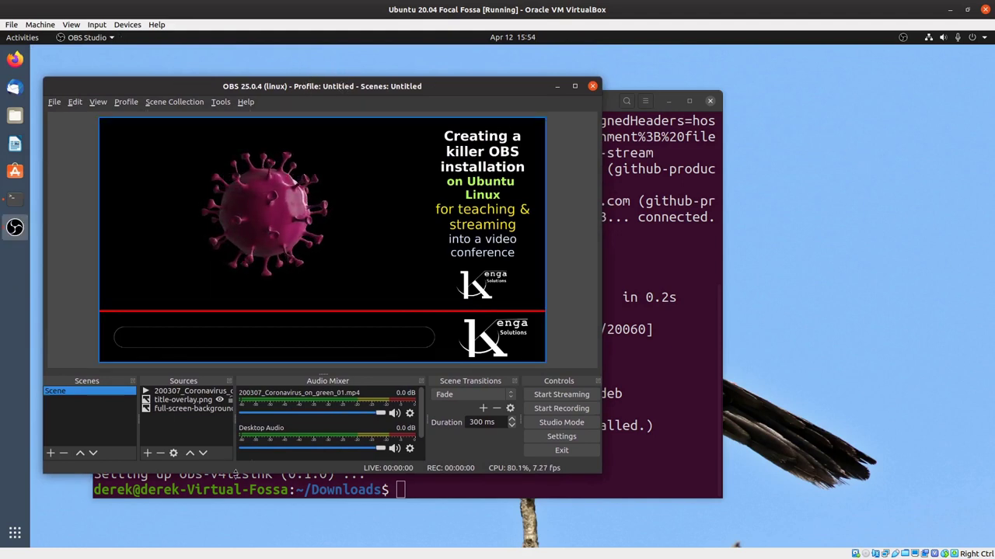
pyautogui.click(219, 102)
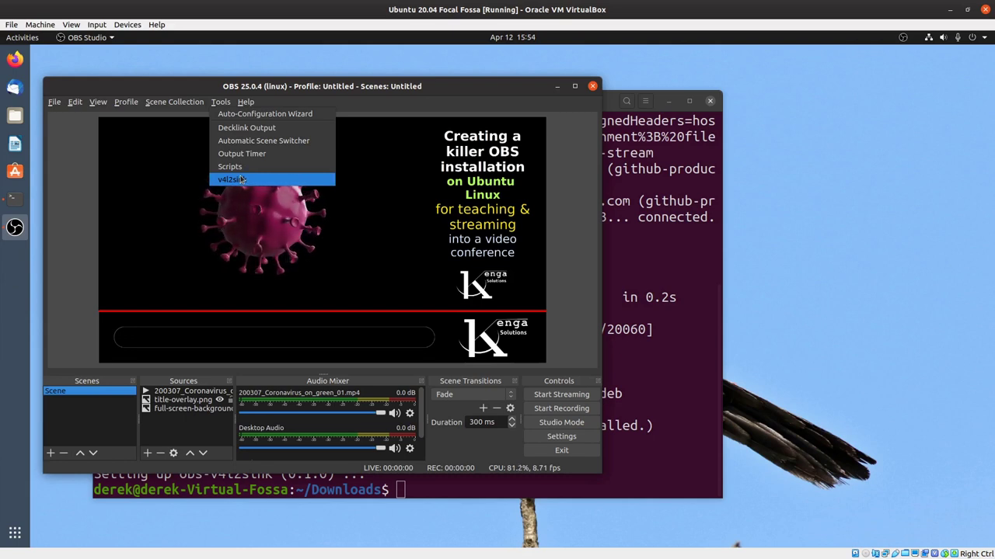
pyautogui.click(557, 87)
# Step: Minimize OBS and run sudo apt install -y v4l2loopback-dkms until DKMS reports install completed
pyautogui.click(556, 87)
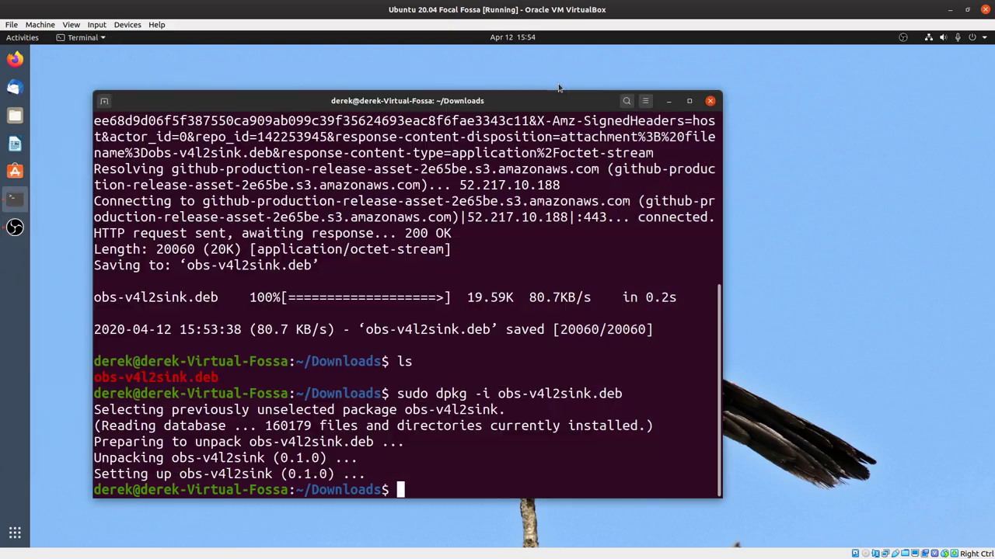
pyautogui.moveTo(564, 98); pyautogui.dragTo(533, 71)
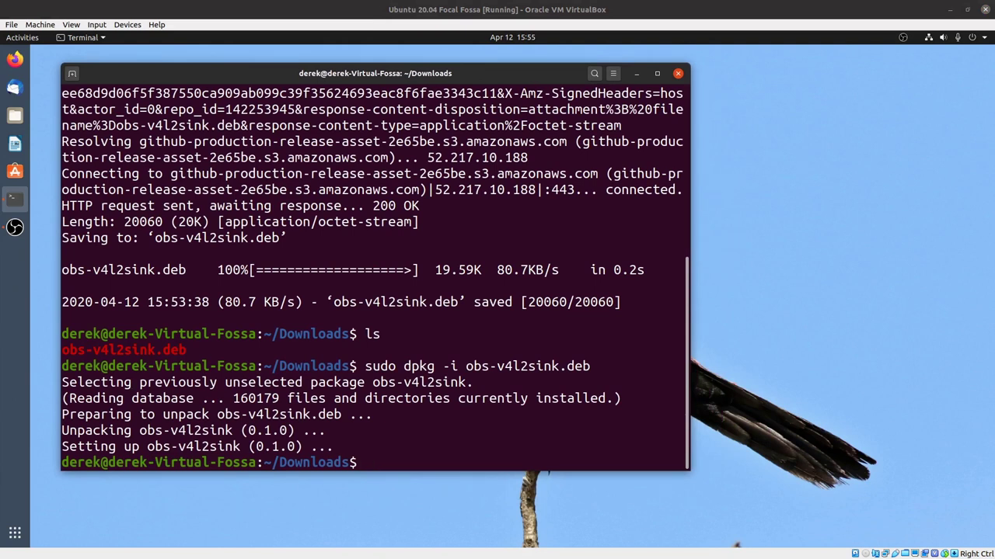
pyautogui.write('sudo apt install -y v4l2loopback-dkms')
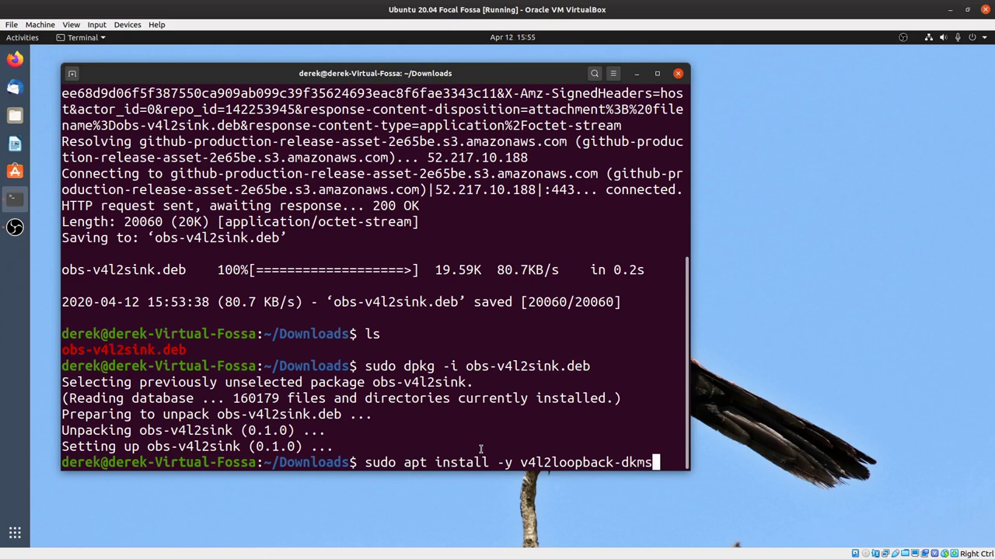
pyautogui.press('Return')
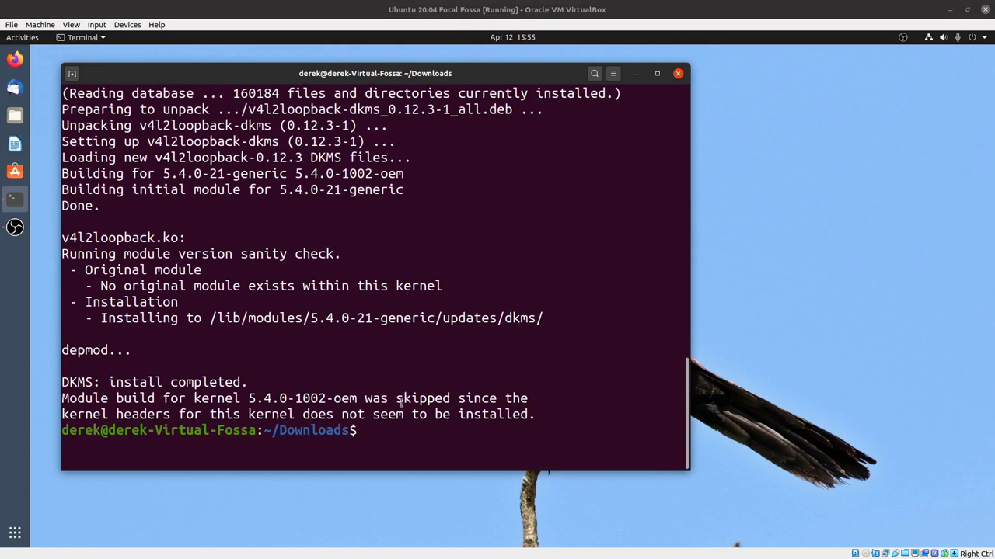
pyautogui.write('sudo rmmod v4l2loopback')
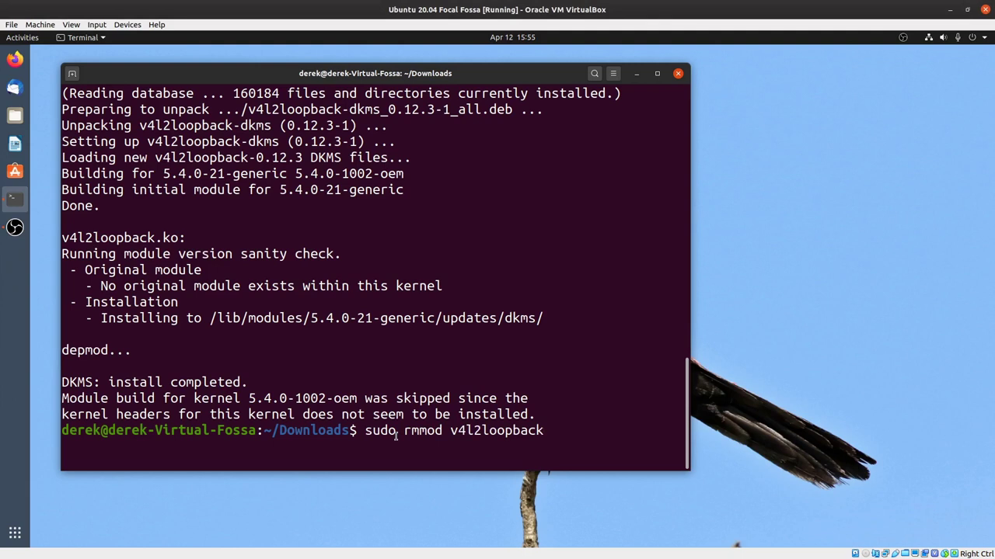
# Step: Run sudo rmmod v4l2loopback and ls /dev/video*, then load the module with sudo modprobe v4l2loopback
pyautogui.press('Return')
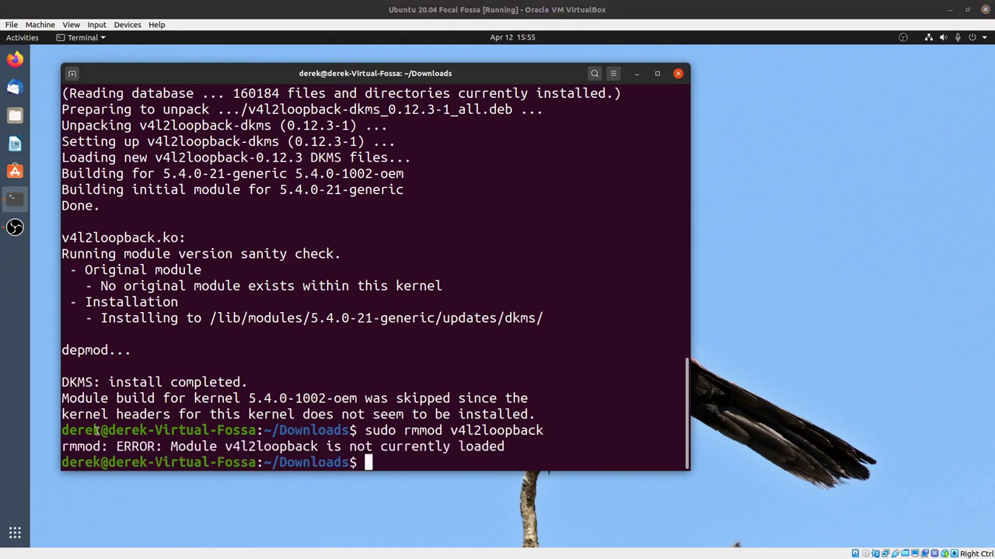
pyautogui.write('ls /dev/video*')
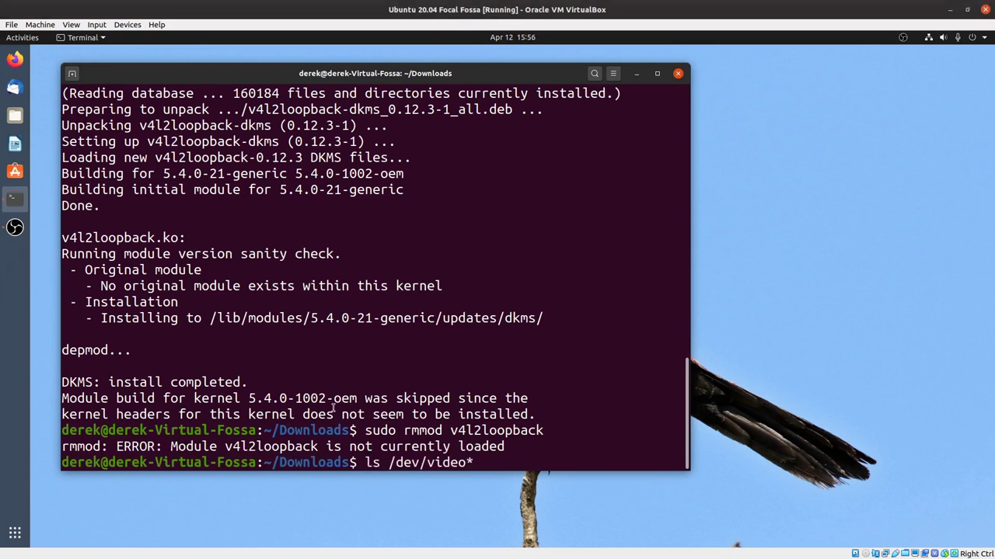
pyautogui.press('Return')
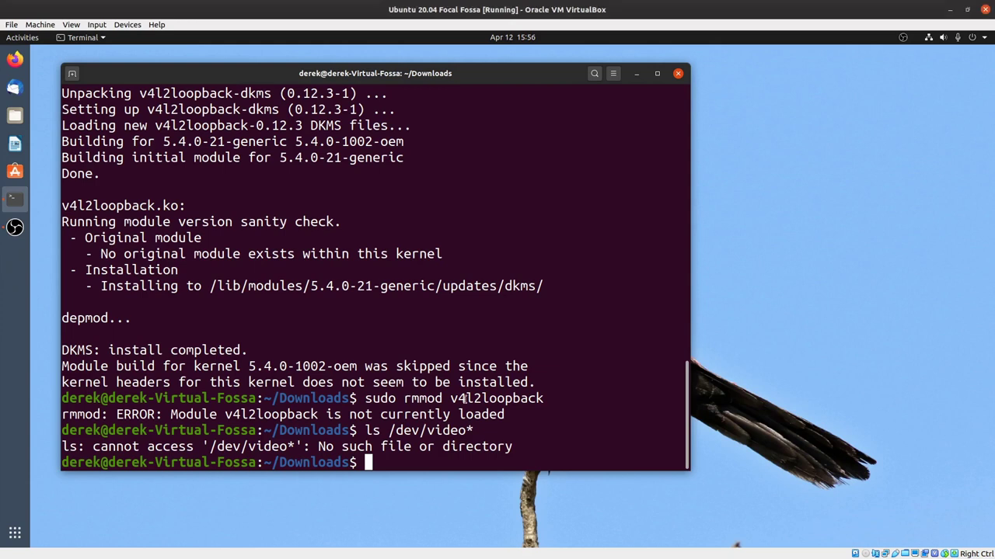
pyautogui.write('sudo modprobe v4l2loopback')
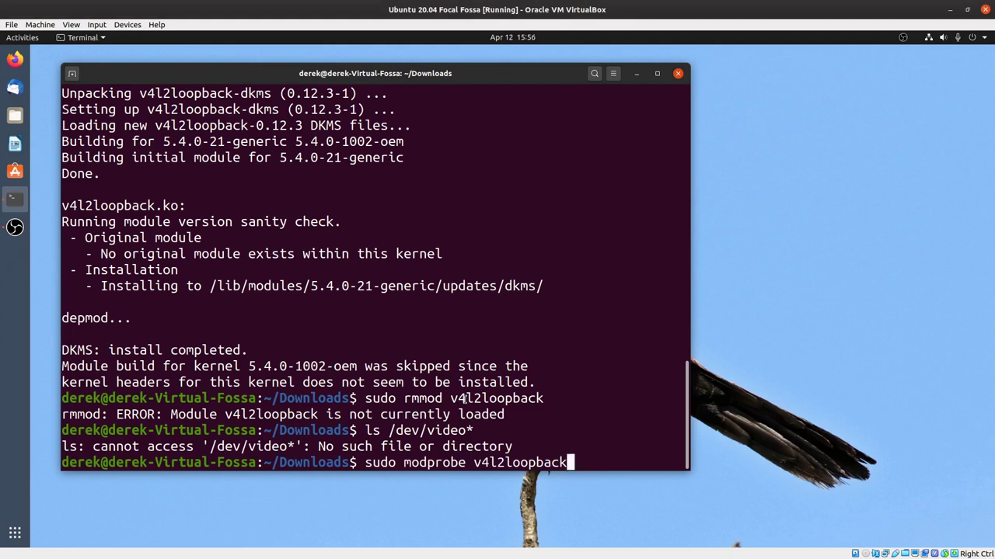
pyautogui.press('Return')
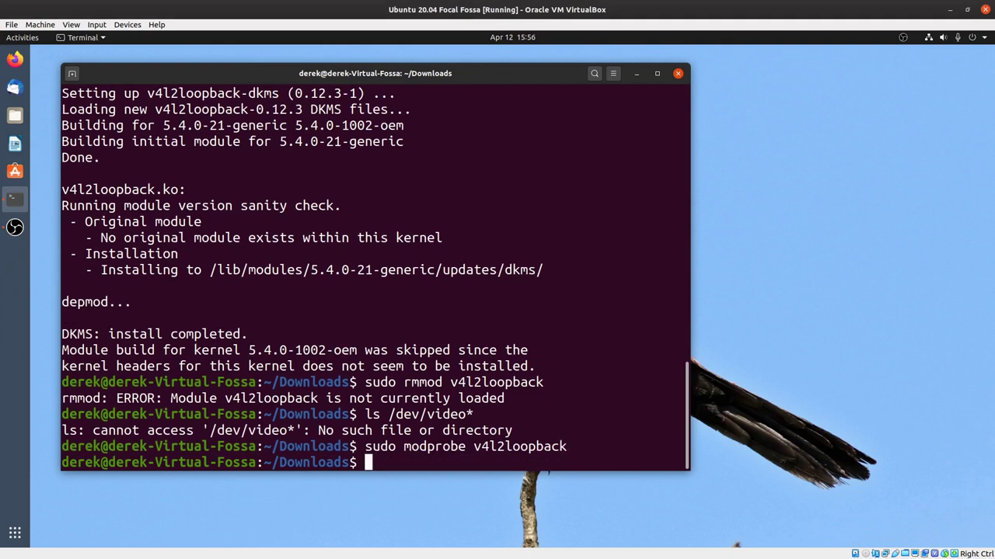
# Step: In OBS, open Tools > v4l2sink and check its Device Path is /dev/video0
pyautogui.click(13, 229)
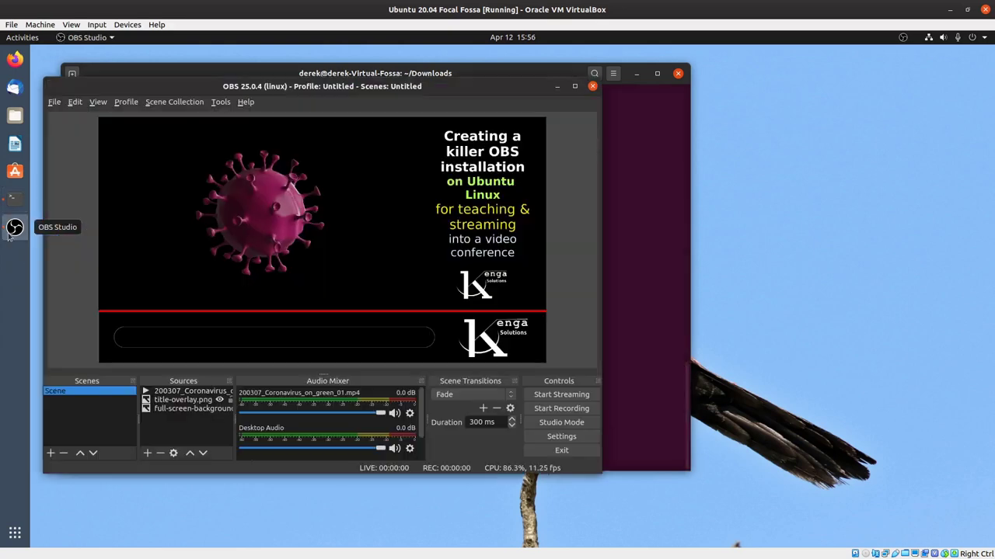
pyautogui.click(222, 101)
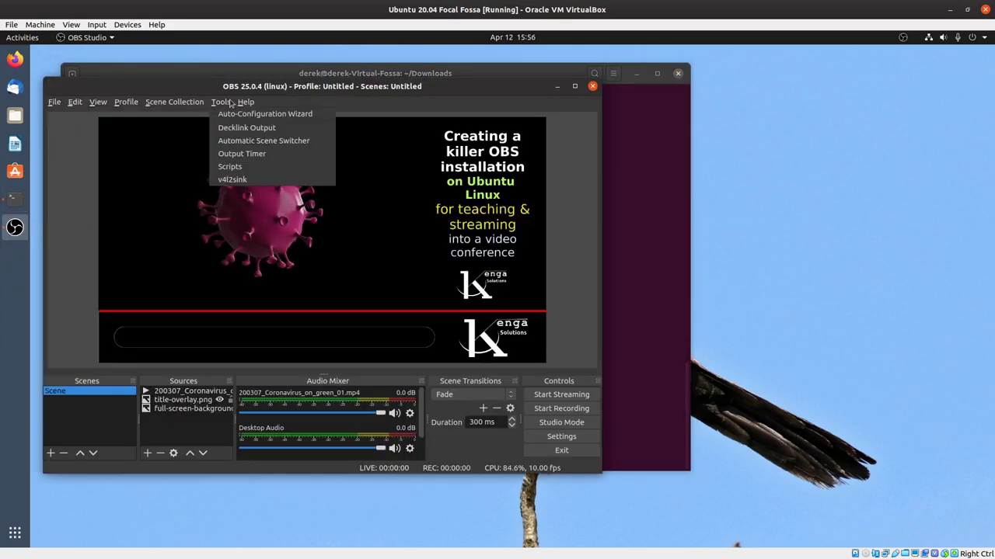
pyautogui.click(240, 181)
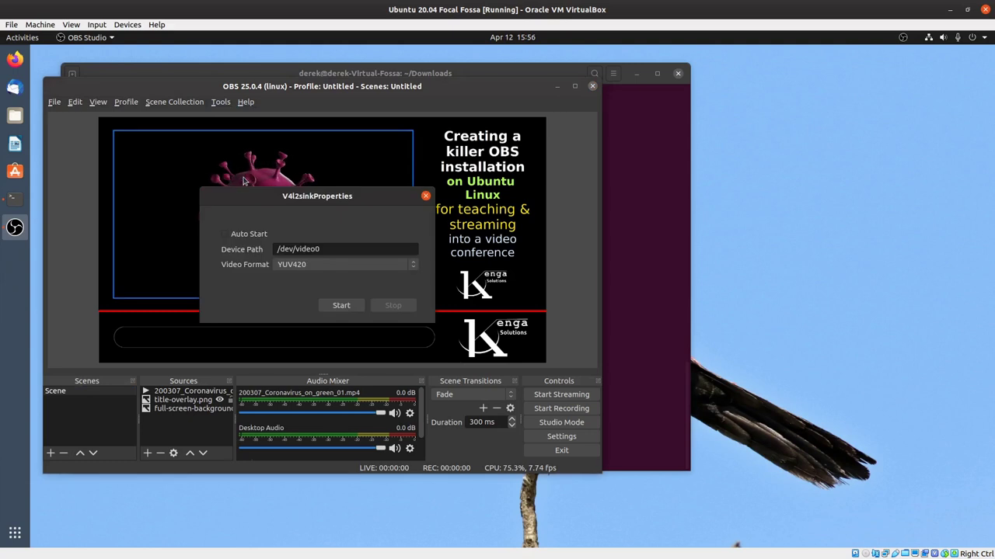
pyautogui.click(327, 250)
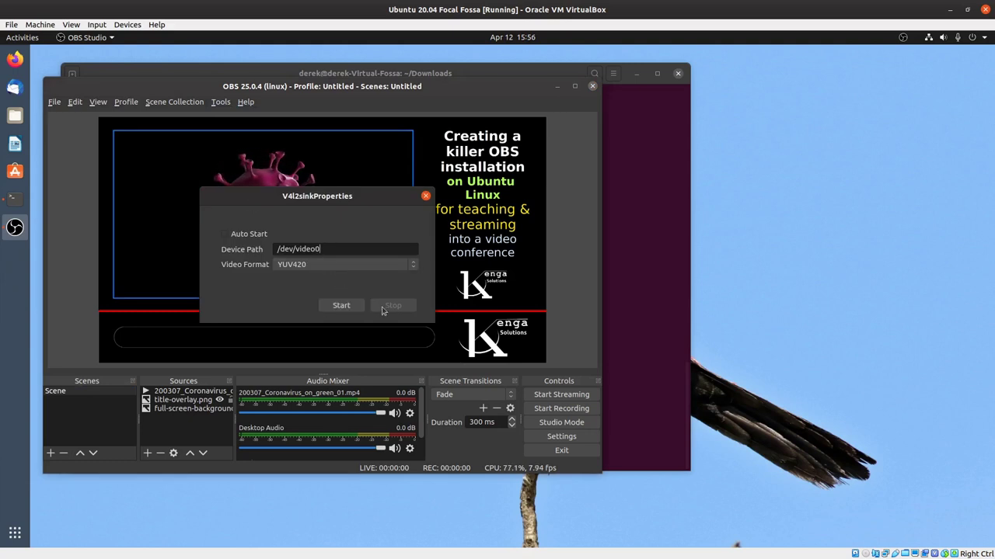
pyautogui.click(426, 197)
# Step: Rerun ls /dev/video* in the terminal to confirm /dev/video0 now exists
pyautogui.click(620, 210)
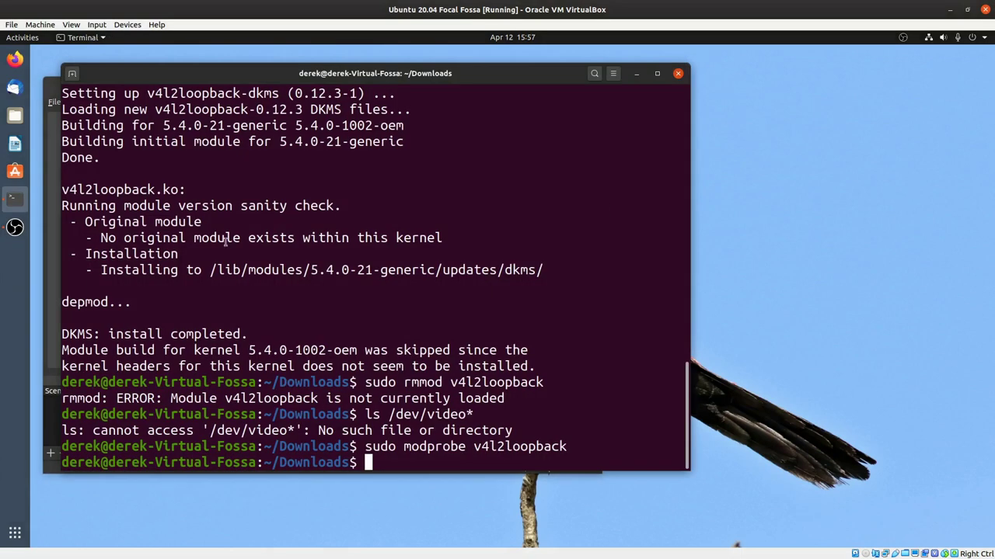
pyautogui.press('Return')
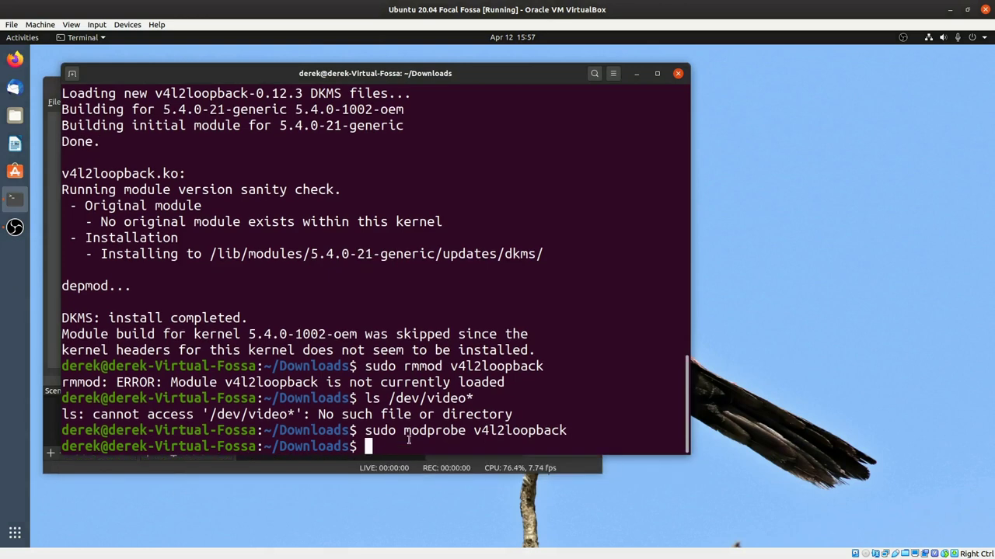
pyautogui.press('Up')
pyautogui.press('Up')
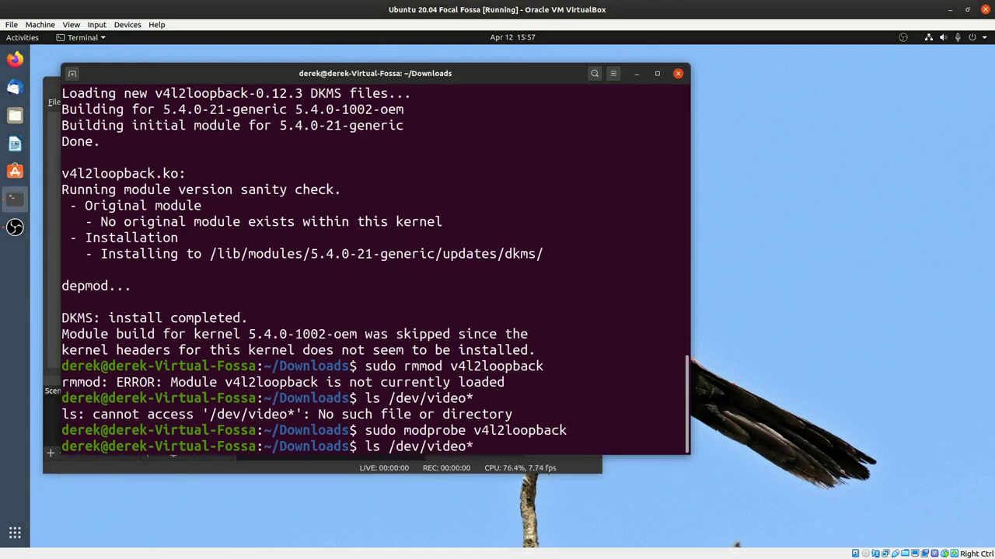
pyautogui.press('Return')
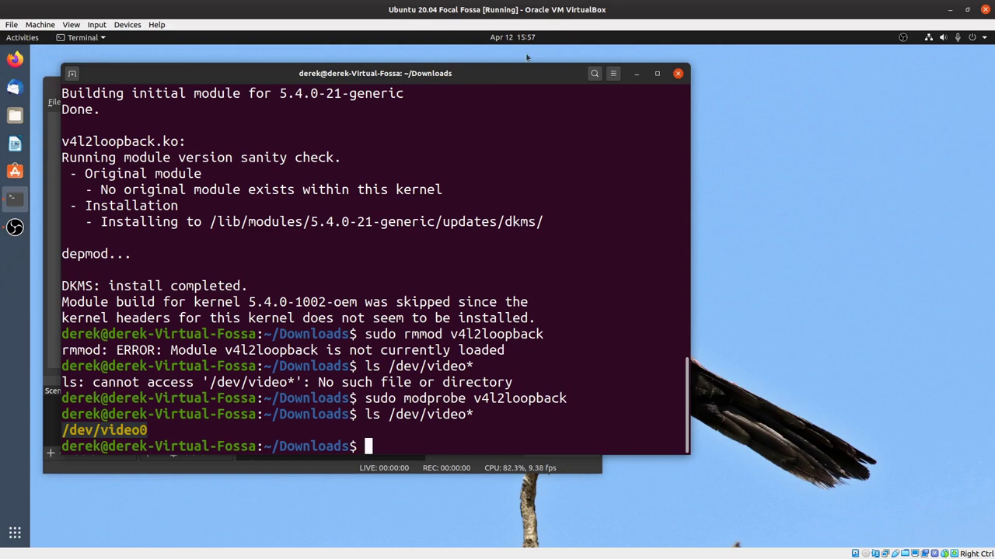
pyautogui.moveTo(522, 78); pyautogui.dragTo(554, 307)
# Step: Start OBS's v4l2sink output to /dev/video0 in YUV420 format
pyautogui.click(208, 93)
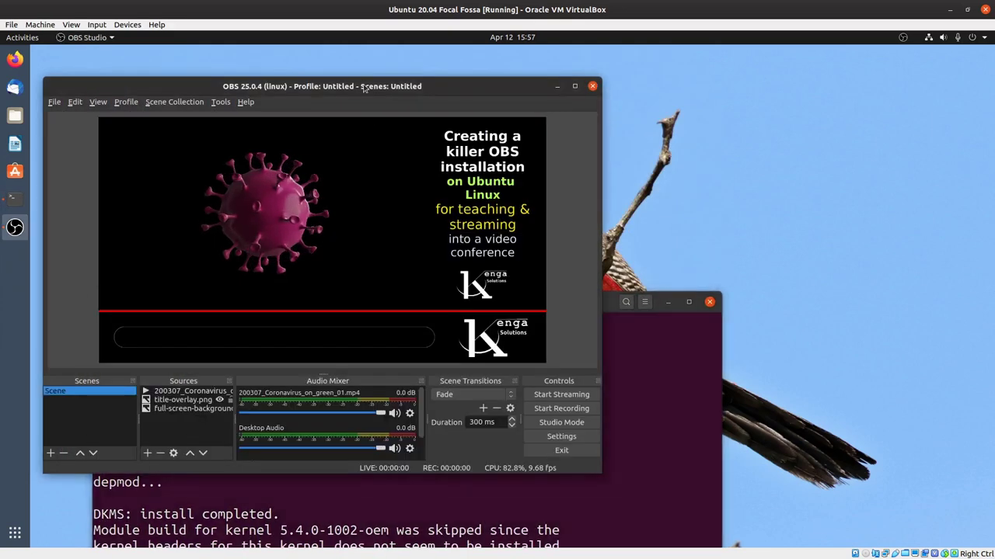
pyautogui.click(220, 102)
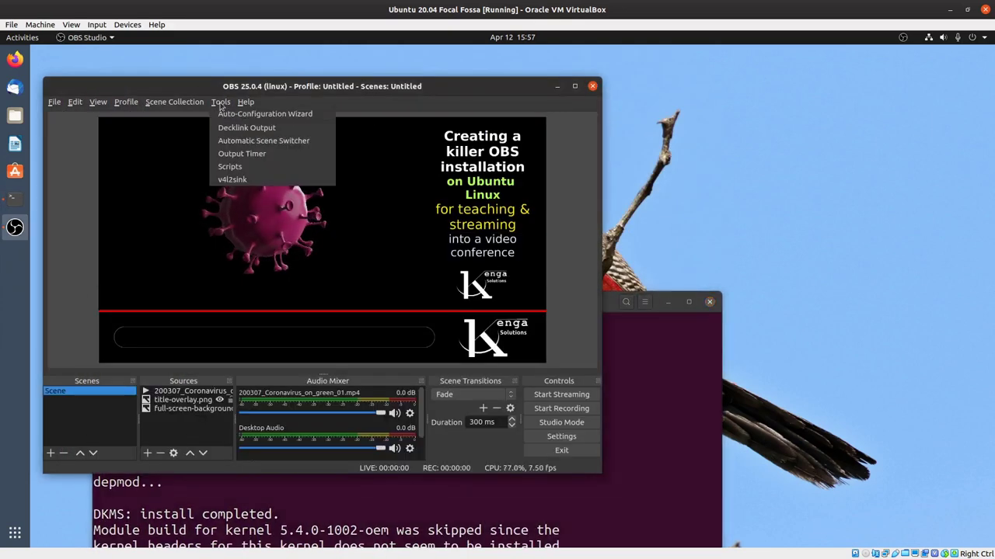
pyautogui.click(251, 181)
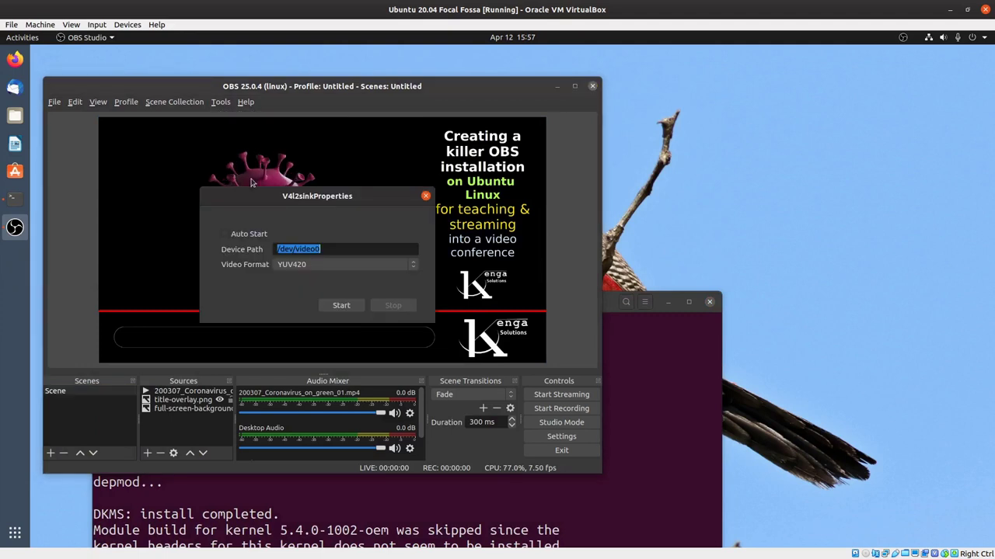
pyautogui.click(347, 249)
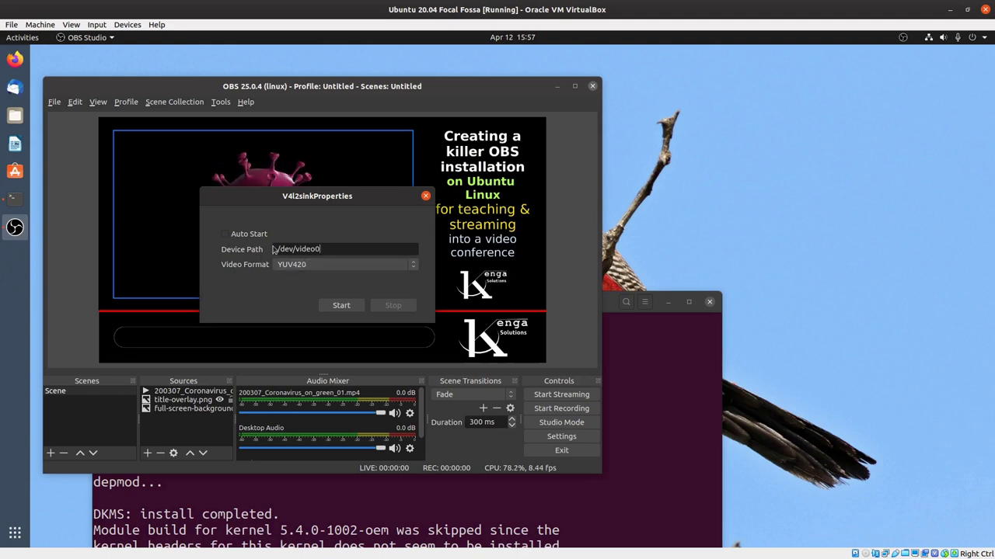
pyautogui.click(339, 304)
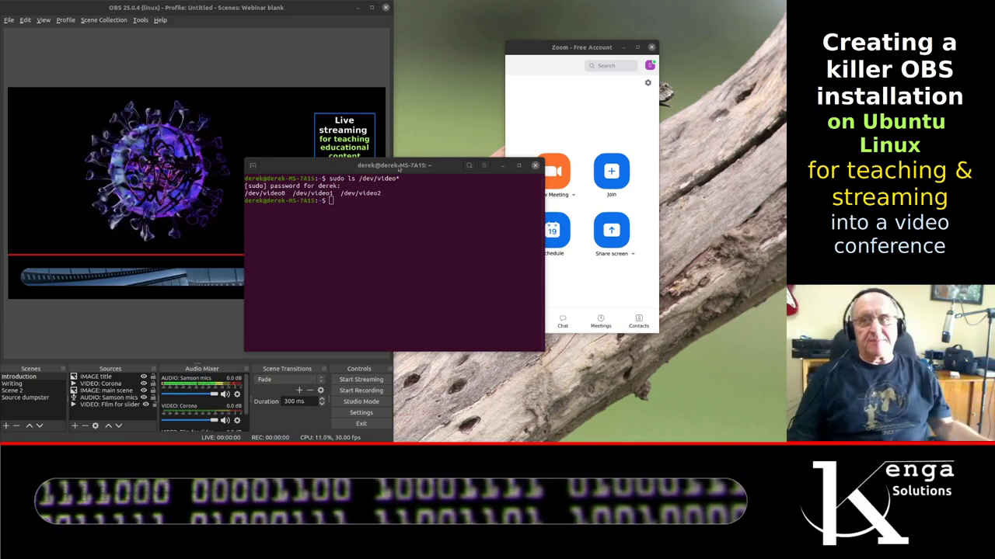
# Step: Move the terminal up-left and zoom its text in three times
pyautogui.moveTo(439, 169); pyautogui.dragTo(453, 144)
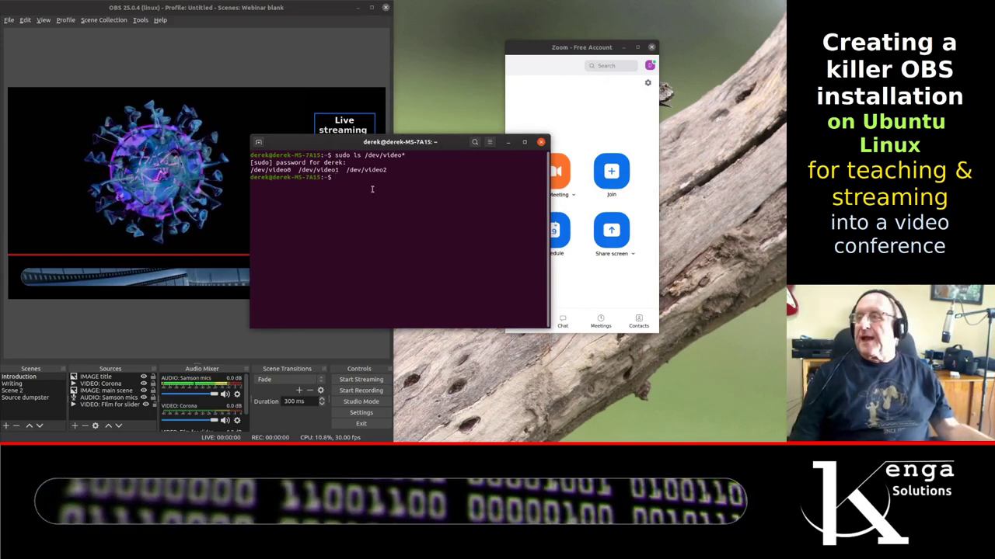
pyautogui.click(489, 143)
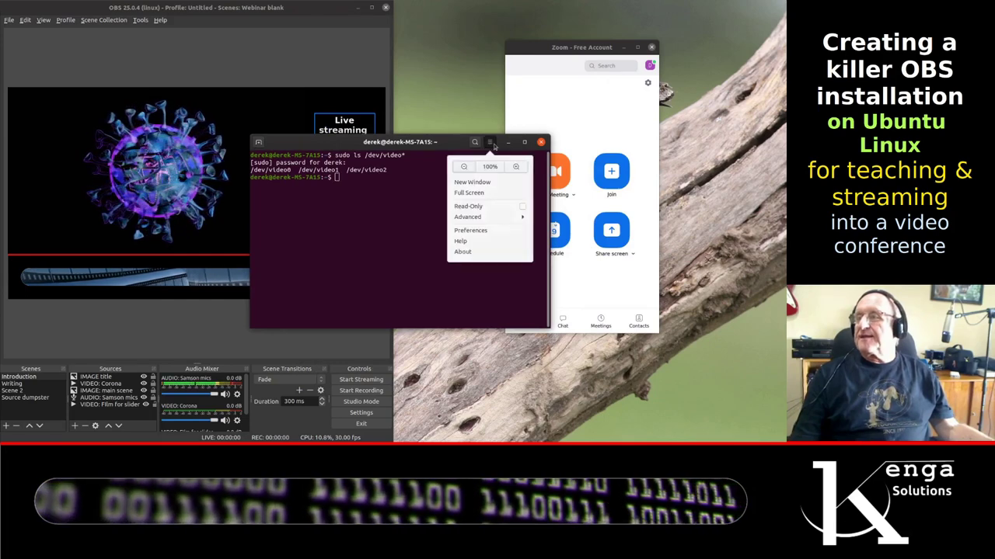
pyautogui.click(515, 166)
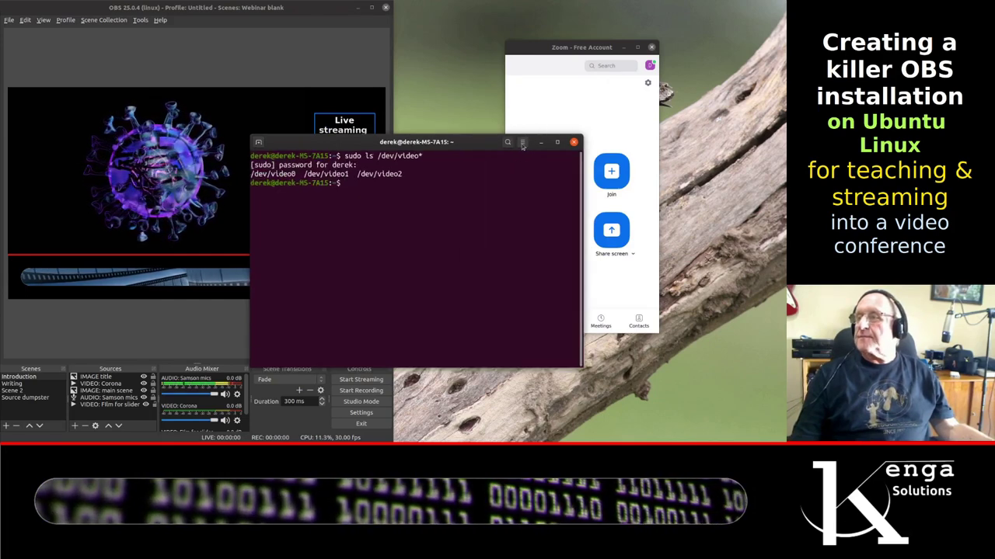
pyautogui.click(522, 142)
pyautogui.click(550, 169)
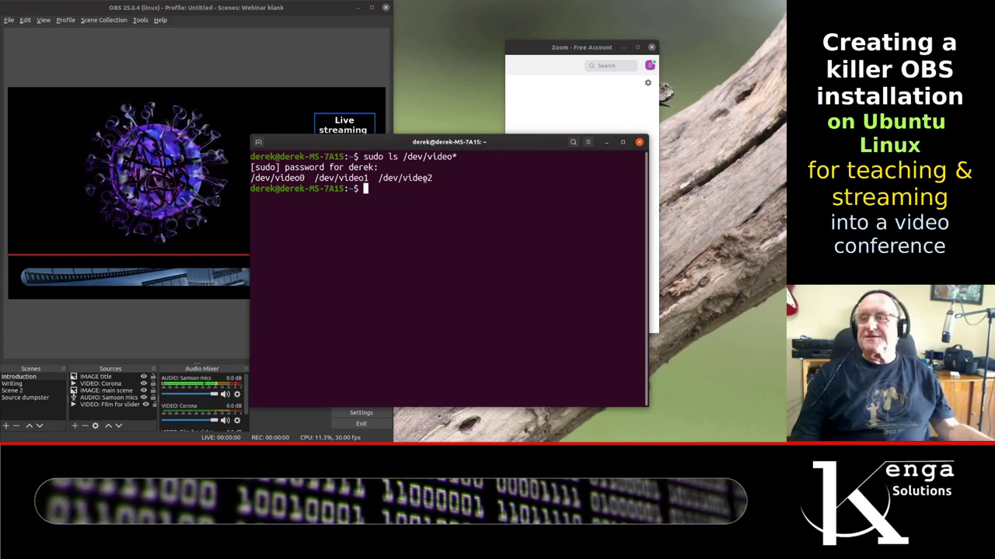
# Step: Highlight /dev/video2 in the device listing, then close the terminal
pyautogui.moveTo(451, 179); pyautogui.dragTo(256, 178)
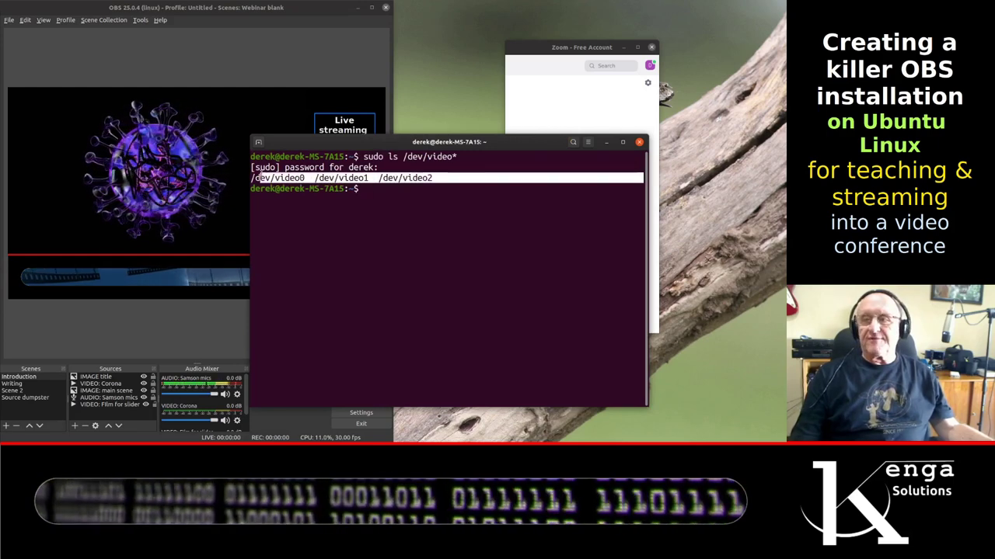
pyautogui.click(494, 178)
pyautogui.moveTo(379, 178); pyautogui.dragTo(433, 178)
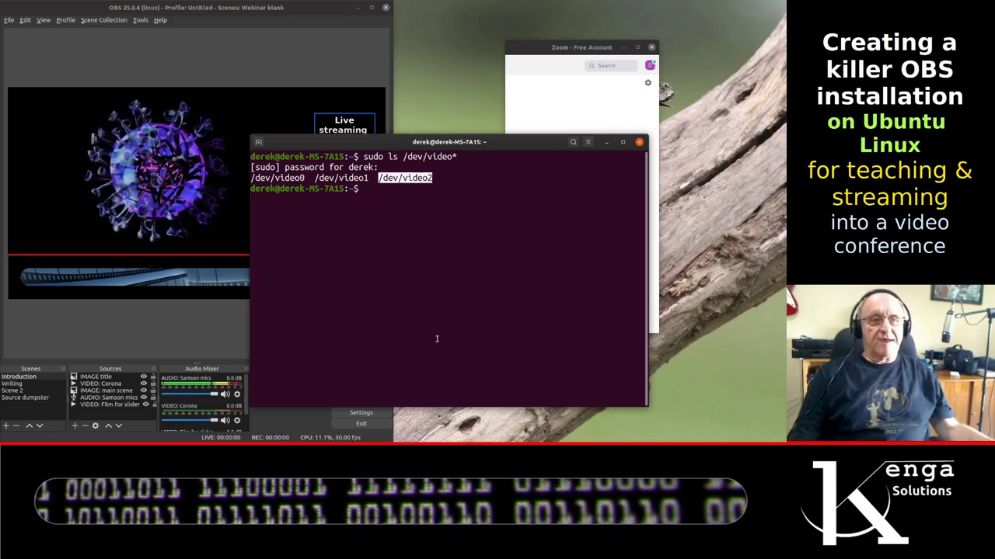
pyautogui.click(424, 256)
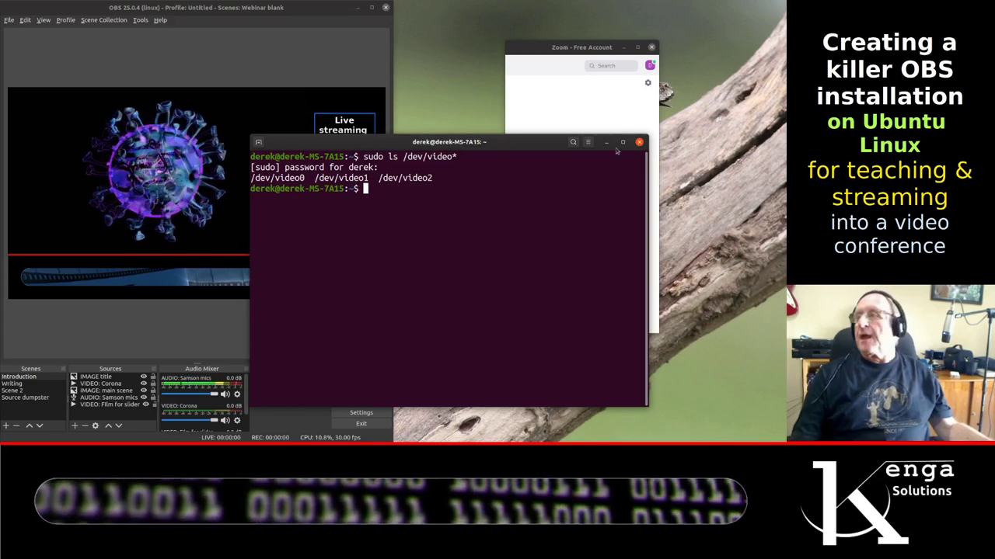
pyautogui.click(638, 142)
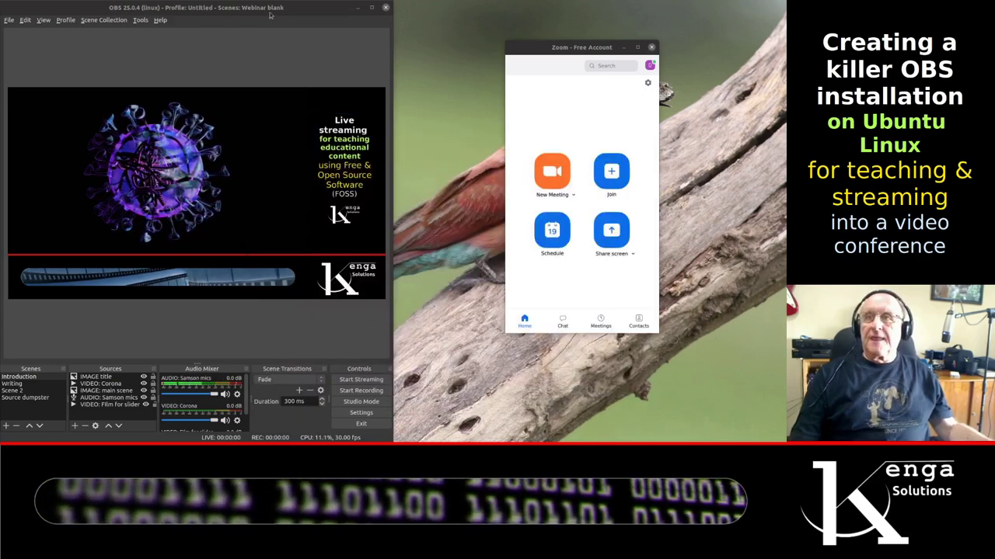
# Step: Tile OBS on the left half and shift the Zoom window slightly left
pyautogui.moveTo(268, 7); pyautogui.dragTo(373, 38)
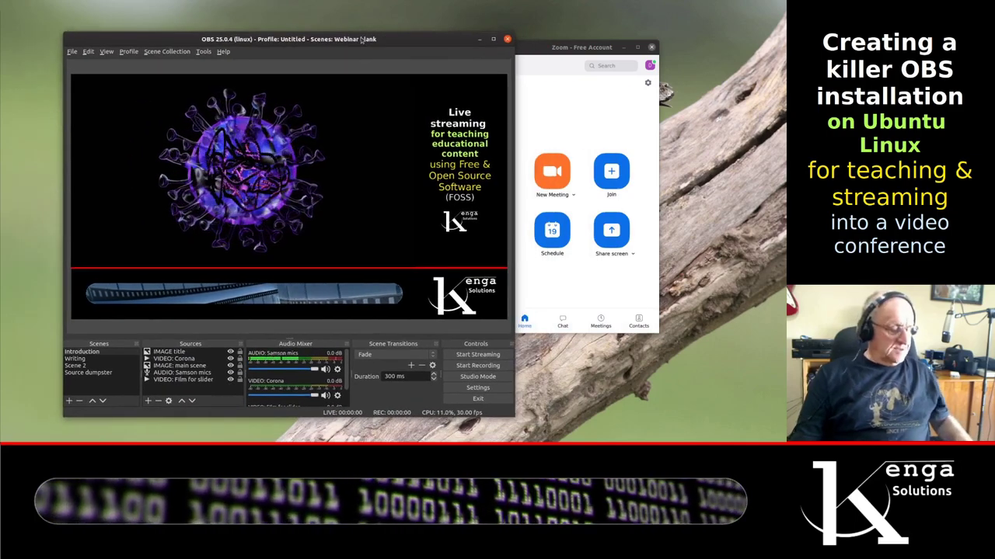
pyautogui.press('super+Left')
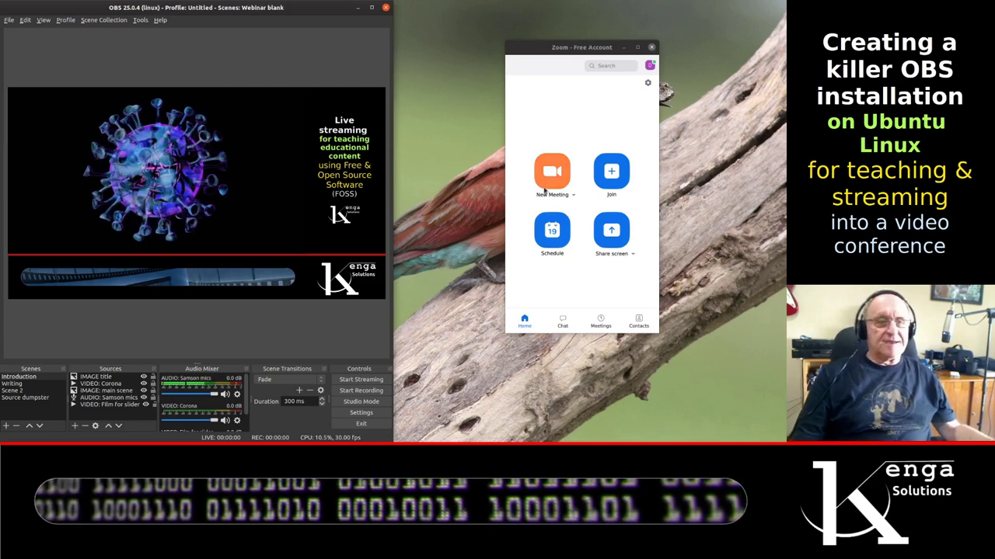
pyautogui.moveTo(587, 48); pyautogui.dragTo(536, 42)
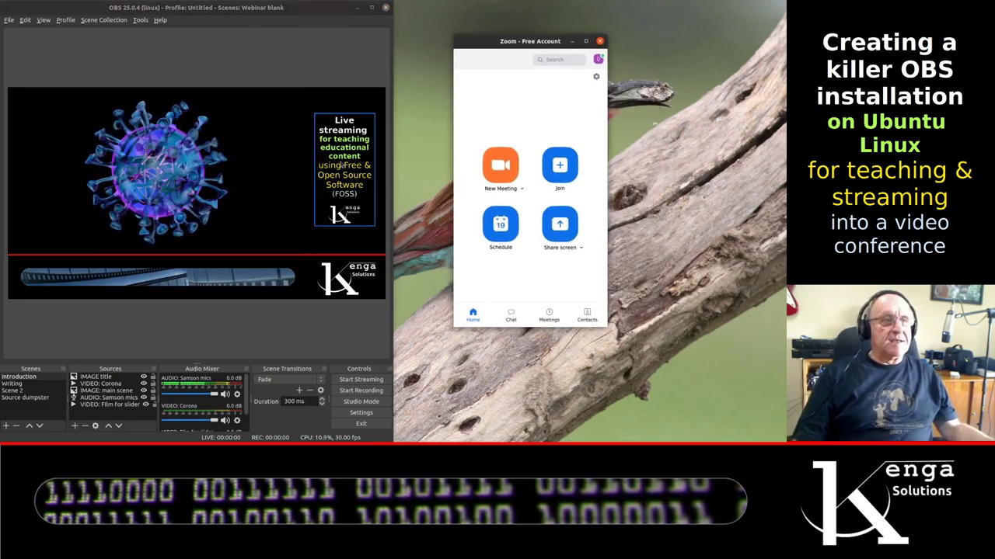
# Step: Start a new Zoom meeting, place it beside OBS, and raise OBS
pyautogui.click(222, 240)
pyautogui.click(501, 179)
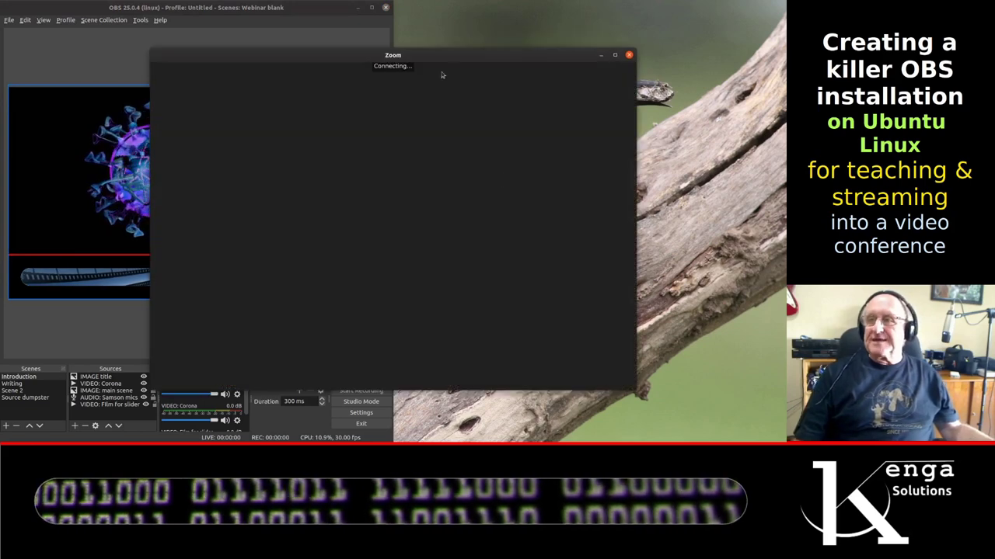
pyautogui.moveTo(445, 55); pyautogui.dragTo(598, 72)
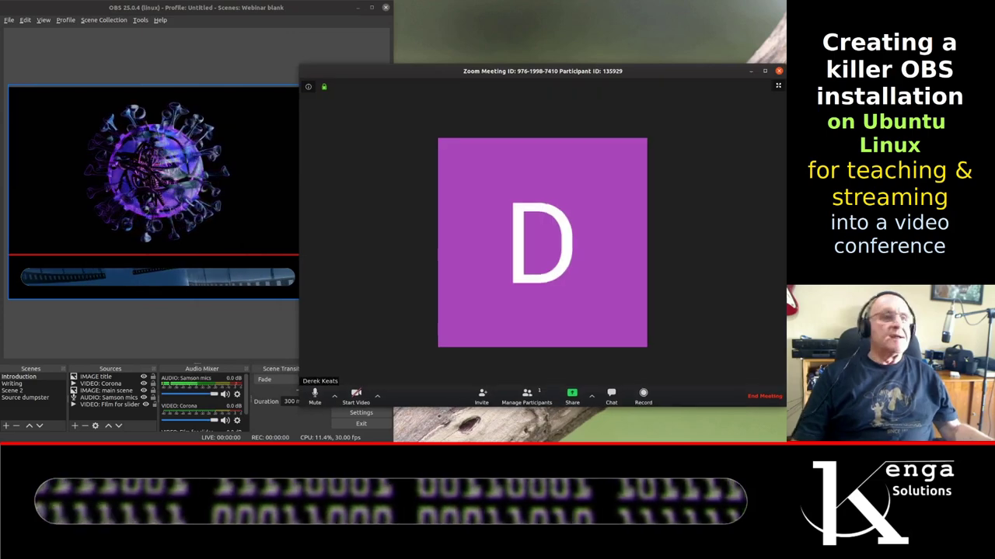
pyautogui.click(229, 9)
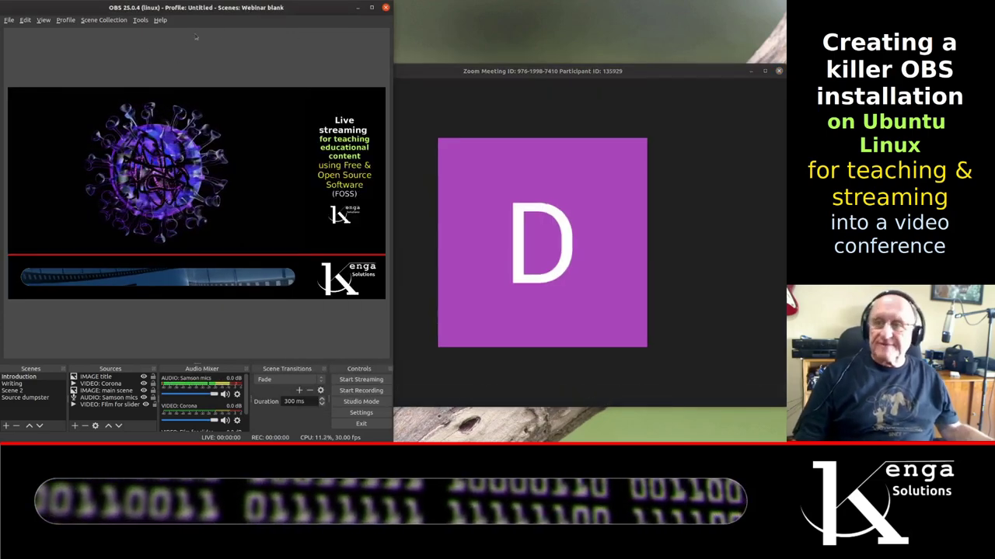
pyautogui.click(141, 21)
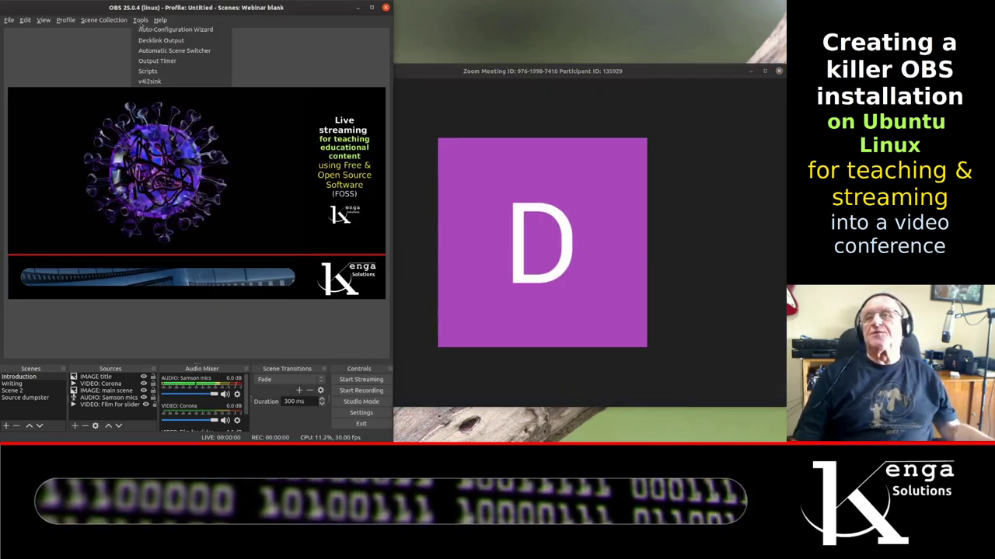
pyautogui.click(156, 83)
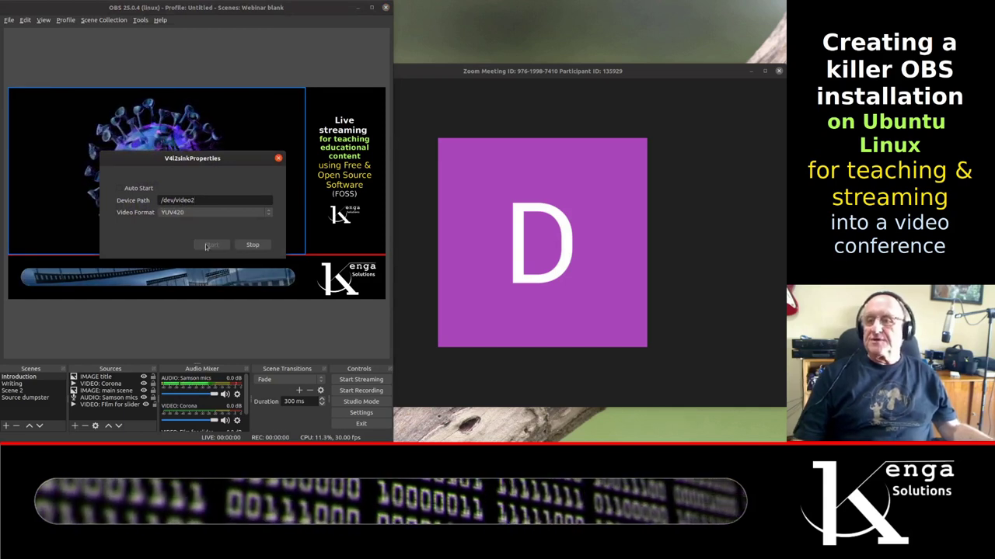
pyautogui.click(278, 158)
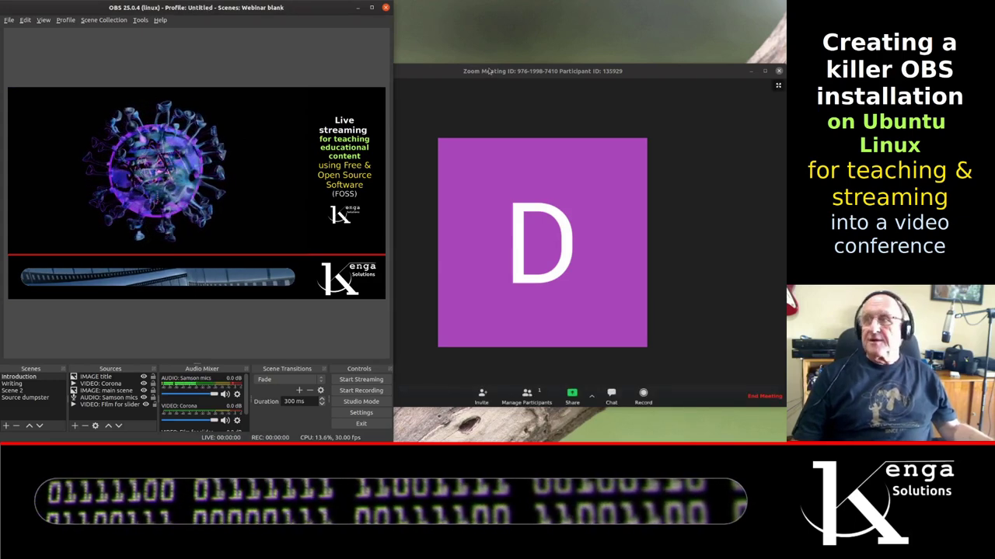
# Step: Start meeting video using the Dummy video device as the camera
pyautogui.moveTo(497, 71); pyautogui.dragTo(460, 58)
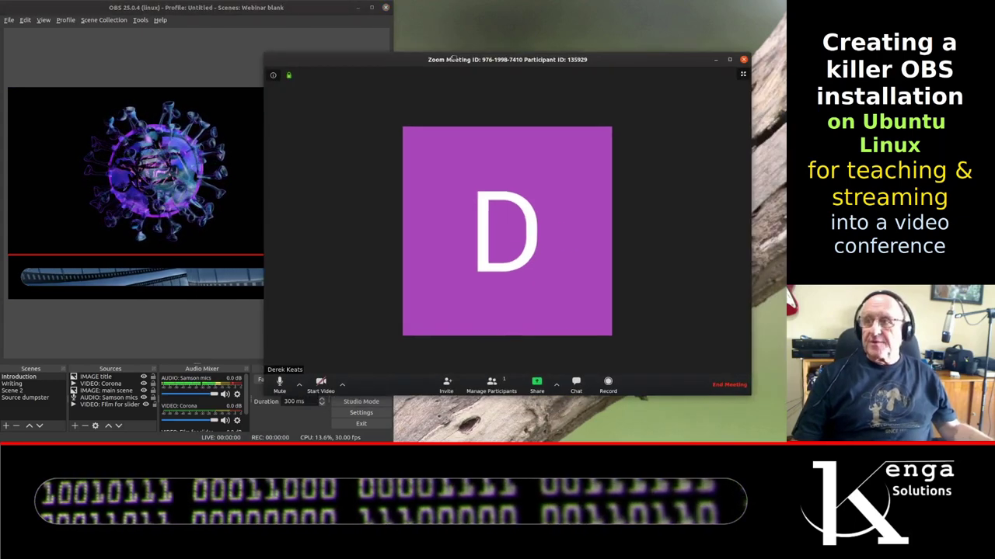
pyautogui.click(340, 384)
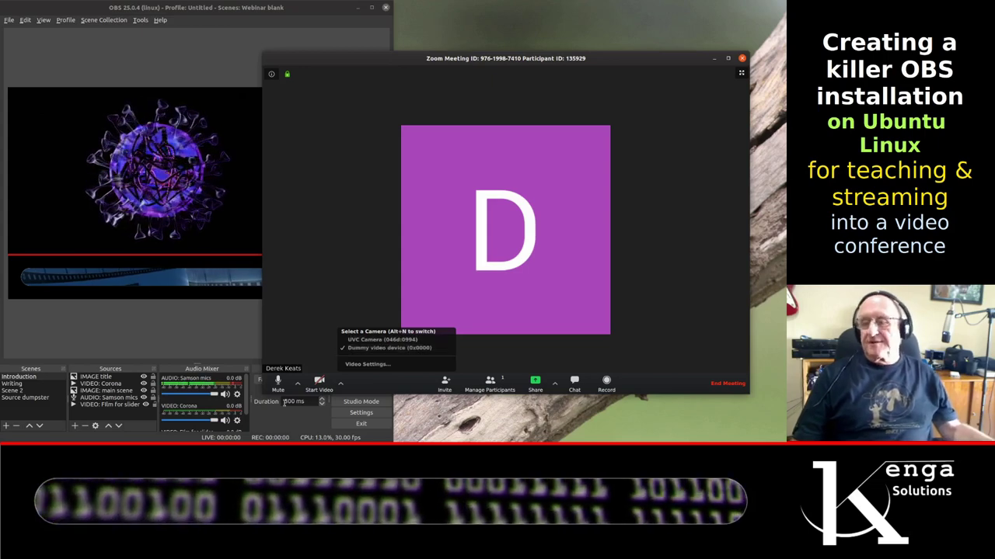
pyautogui.click(370, 395)
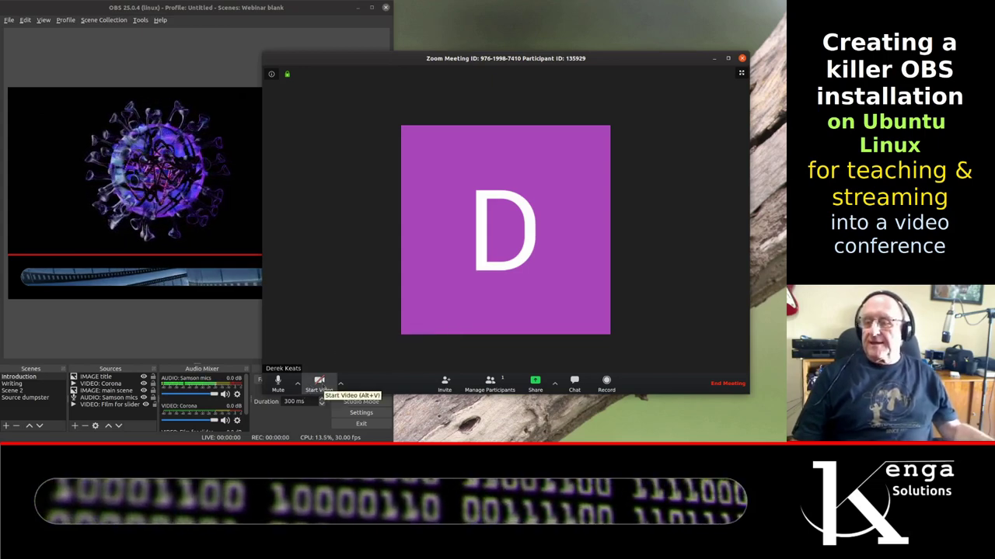
pyautogui.click(317, 384)
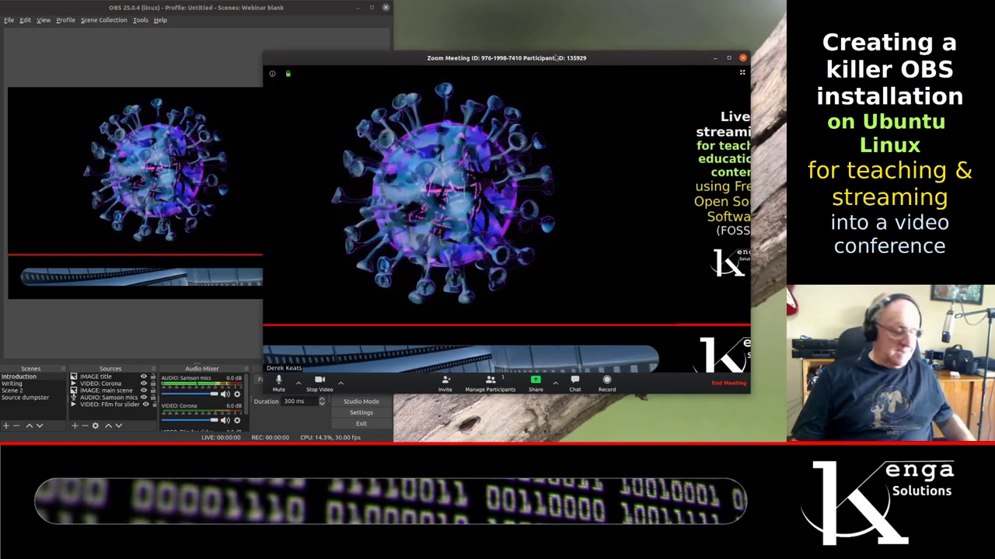
# Step: Snap the meeting window to the right half, then maximize it
pyautogui.press('super+Right')
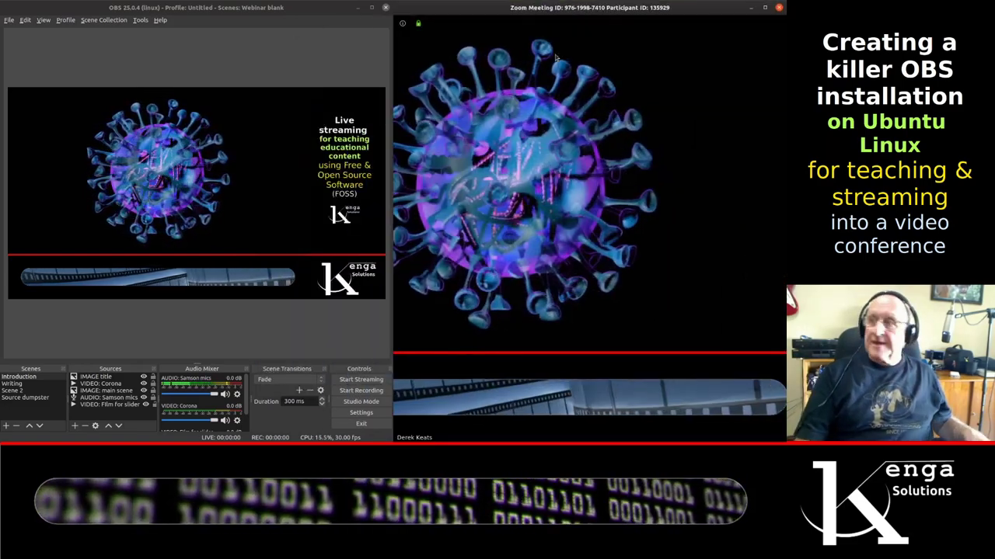
pyautogui.moveTo(705, 160)
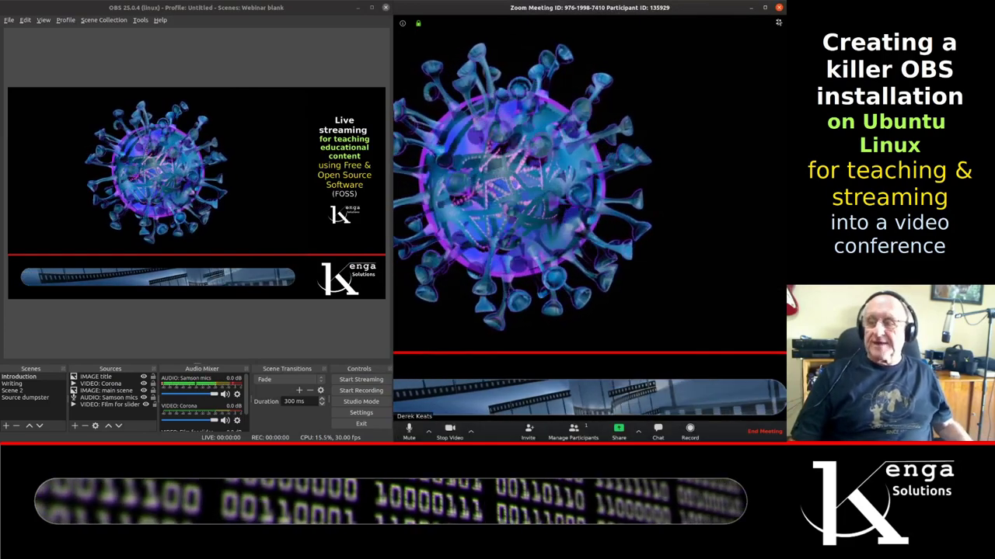
pyautogui.doubleClick(622, 7)
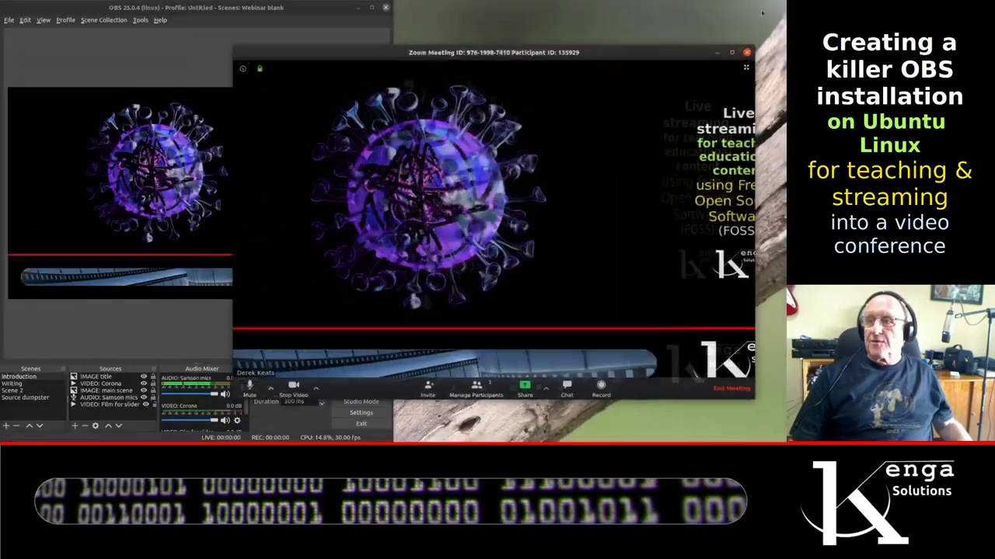
# Step: Restore the maximized meeting window and move it up to the left
pyautogui.click(764, 7)
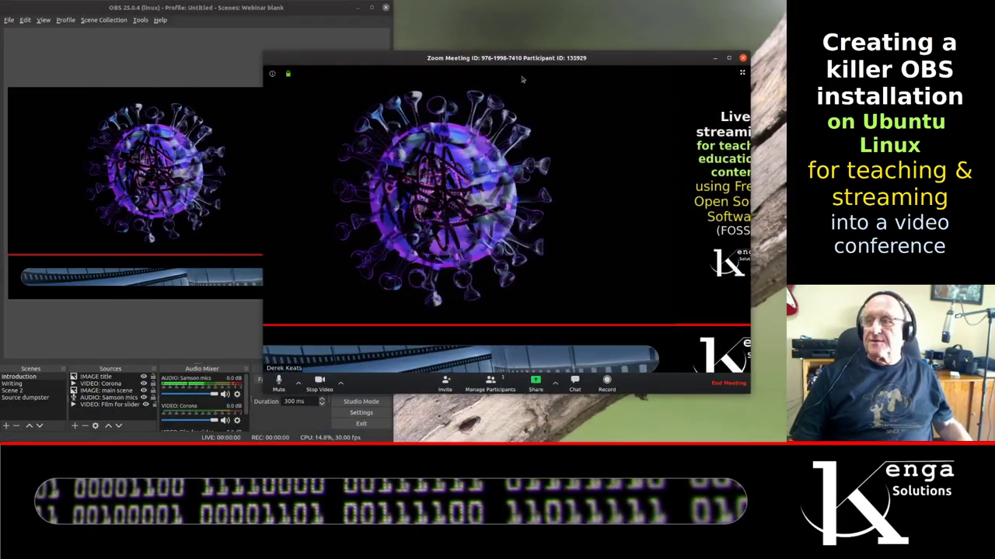
pyautogui.moveTo(552, 59); pyautogui.dragTo(368, 42)
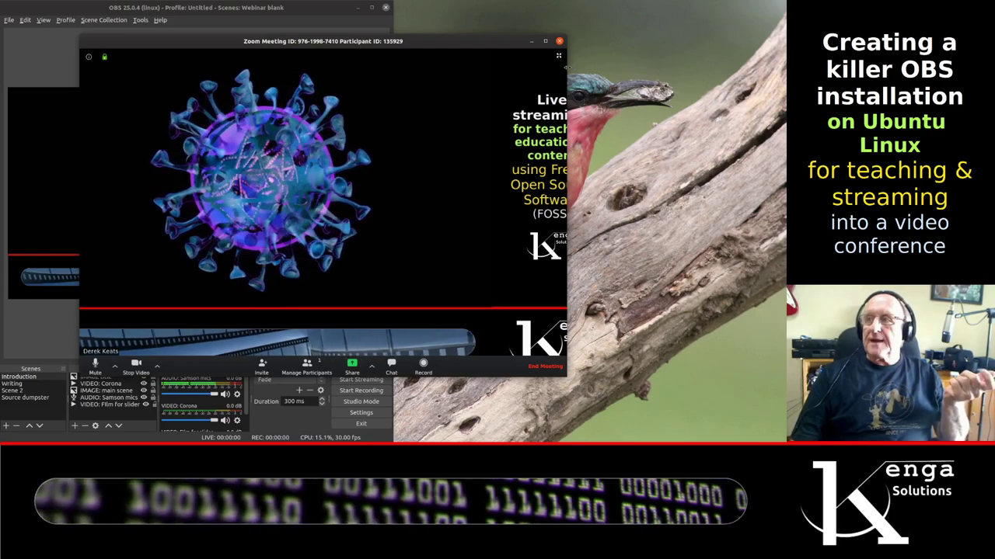
# Step: Drag the meeting window's right edge to show the full OBS scene with title and logo
pyautogui.moveTo(568, 67); pyautogui.dragTo(658, 83)
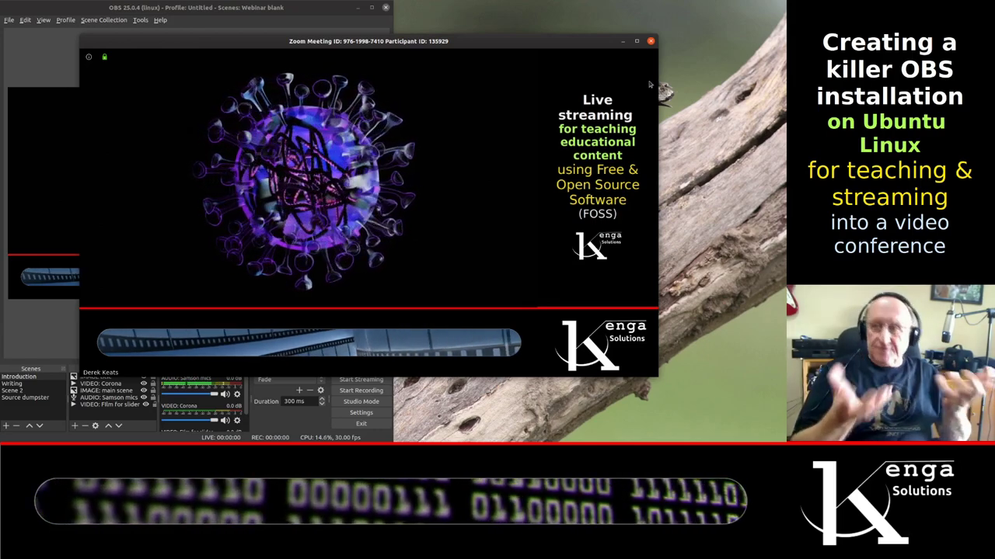
pyautogui.moveTo(641, 95)
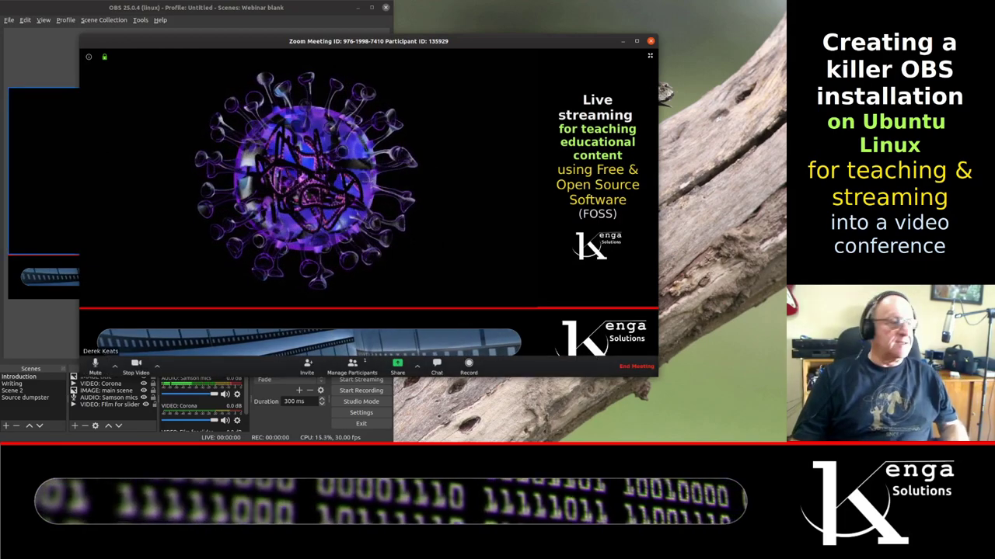